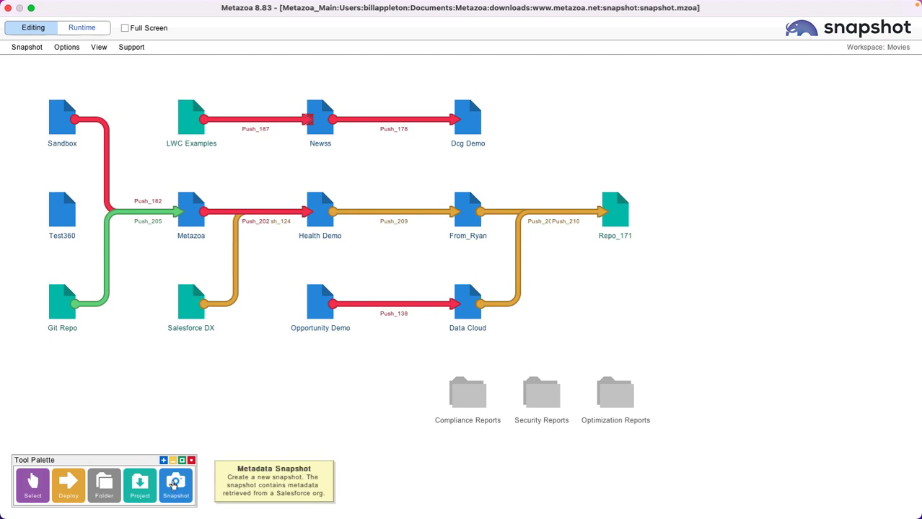
Add snapshot Snap_218 to the workspace and capture a full metadata snapshot into snapdata_2024_01_08_22_21_57.
drag(173, 485, 615, 120)
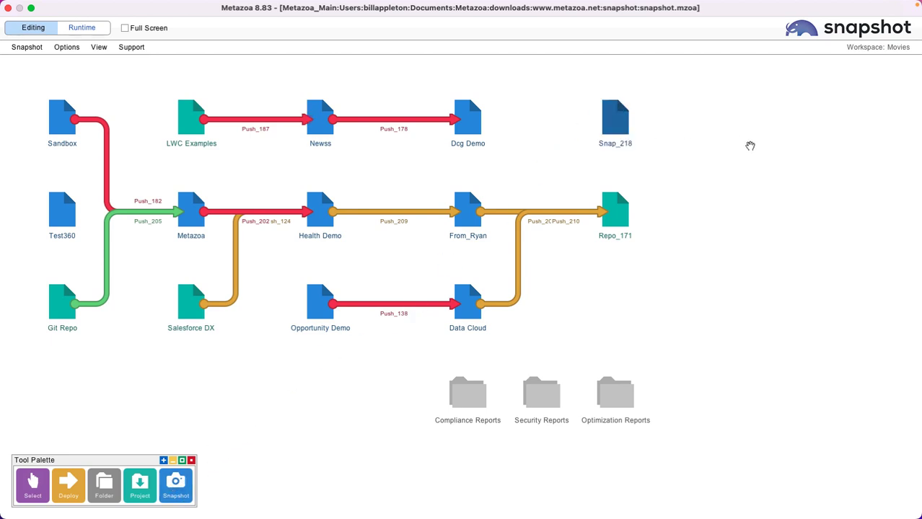
double_click(613, 122)
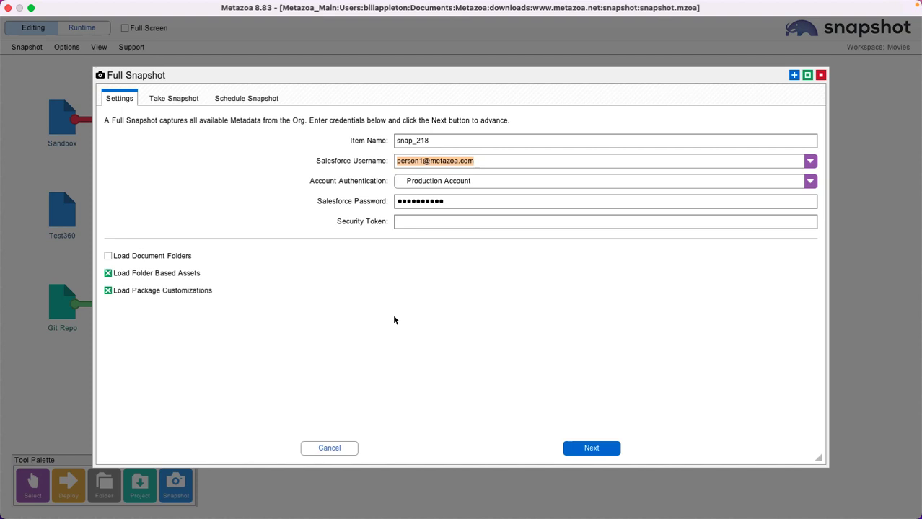
key(Return)
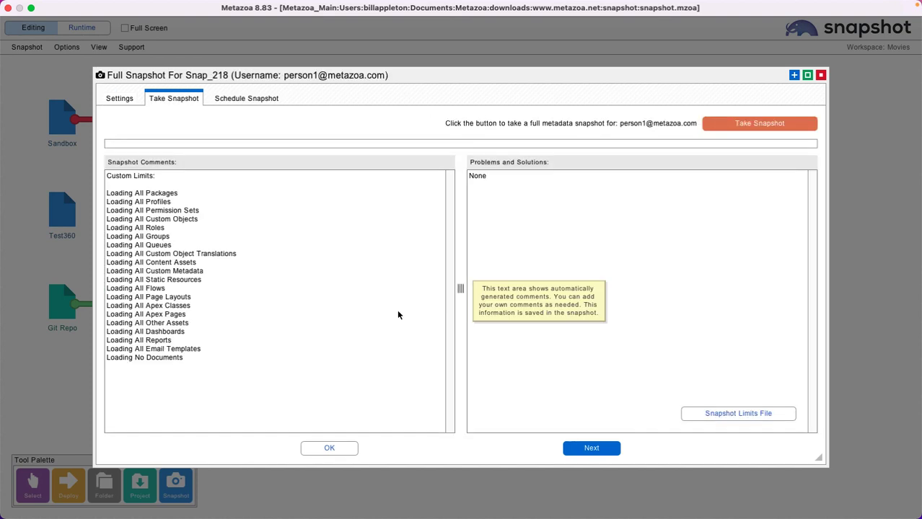
click(737, 120)
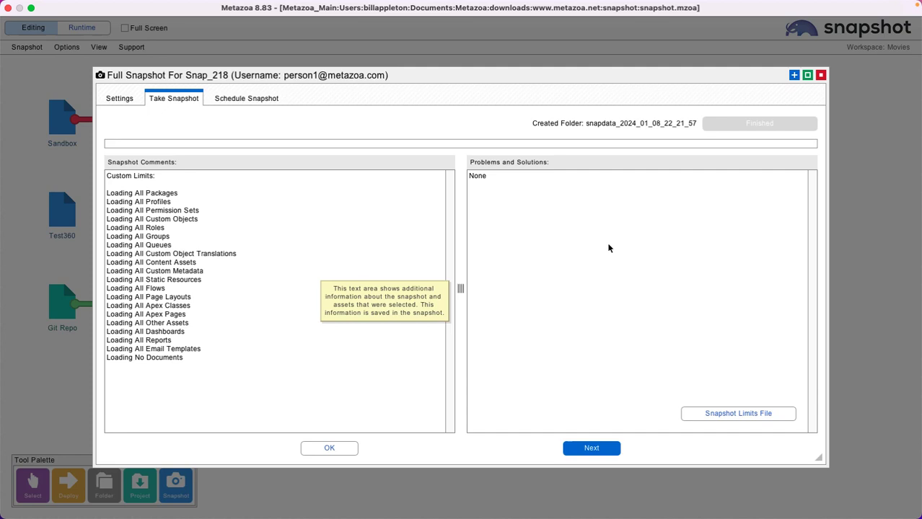
Close the finished snapshot window and open Snap_218's Forgotten Assets report from Optimize.
click(329, 448)
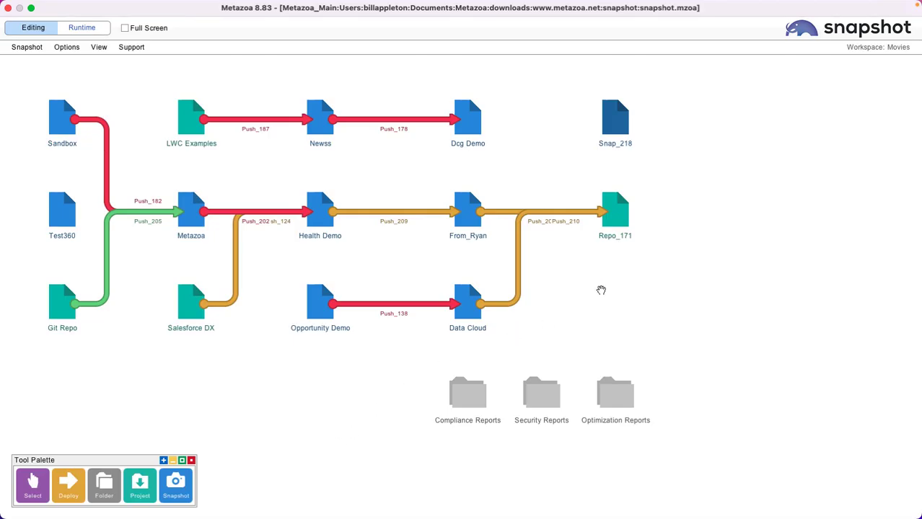
right_click(612, 115)
mouse_move(649, 205)
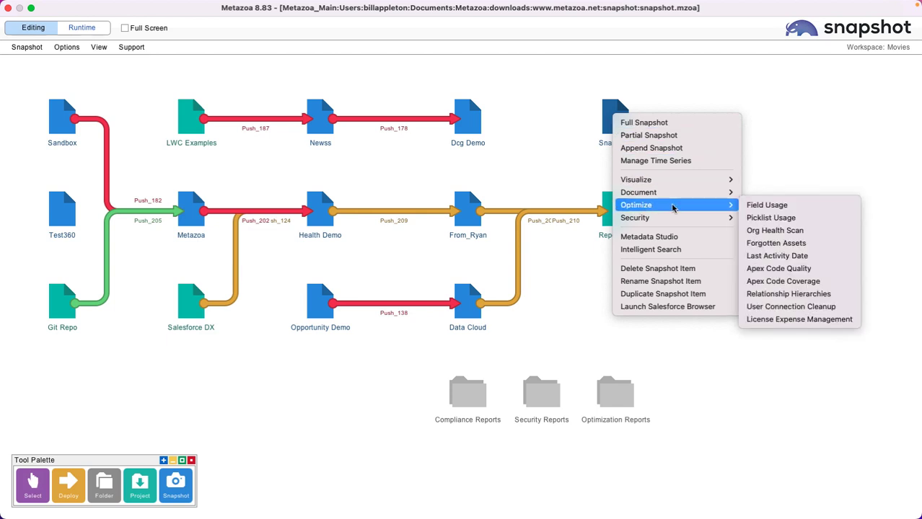
click(789, 244)
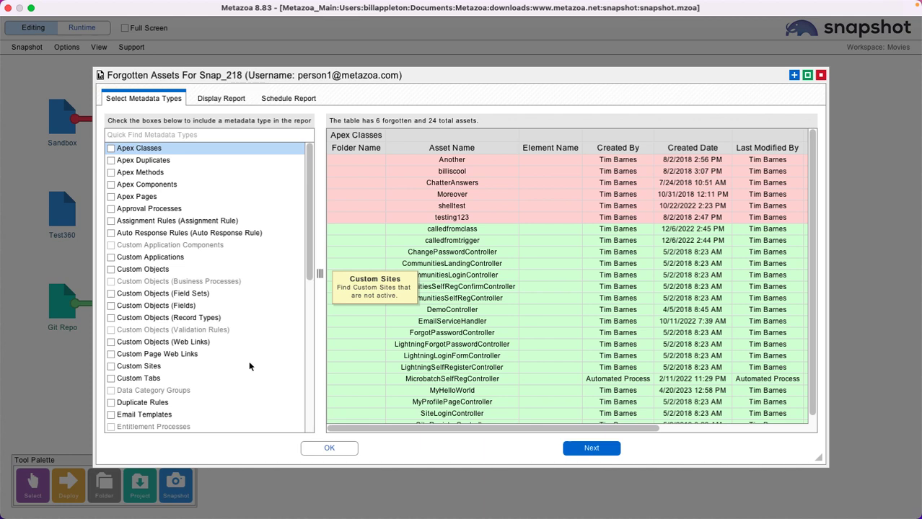
Review forgotten Custom Applications, Assignment Rules, Apex Classes and Email Templates (20 of 30 forgotten).
click(144, 257)
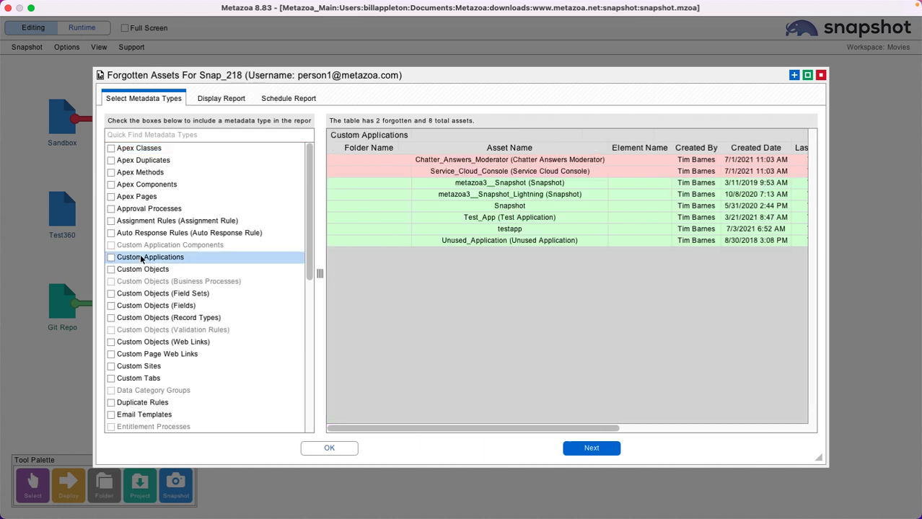
scroll(725, 425, right, 3)
scroll(725, 425, right, 3)
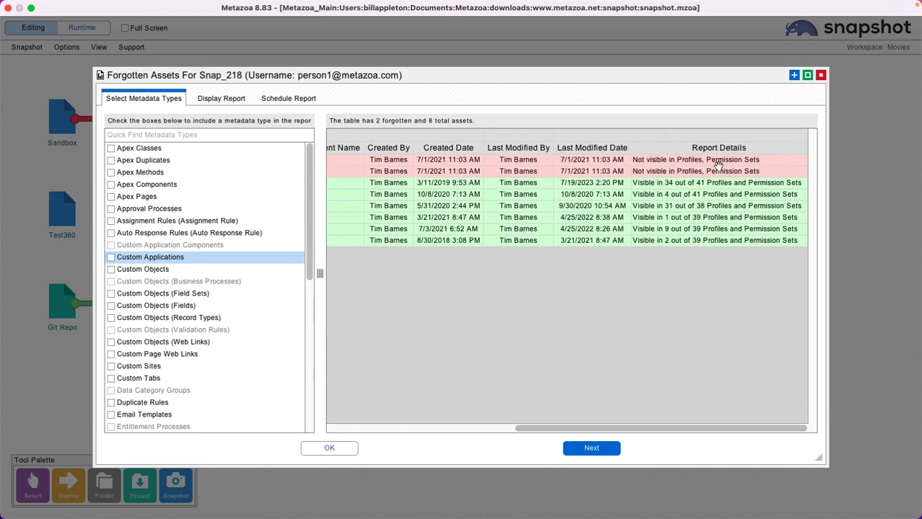
click(150, 220)
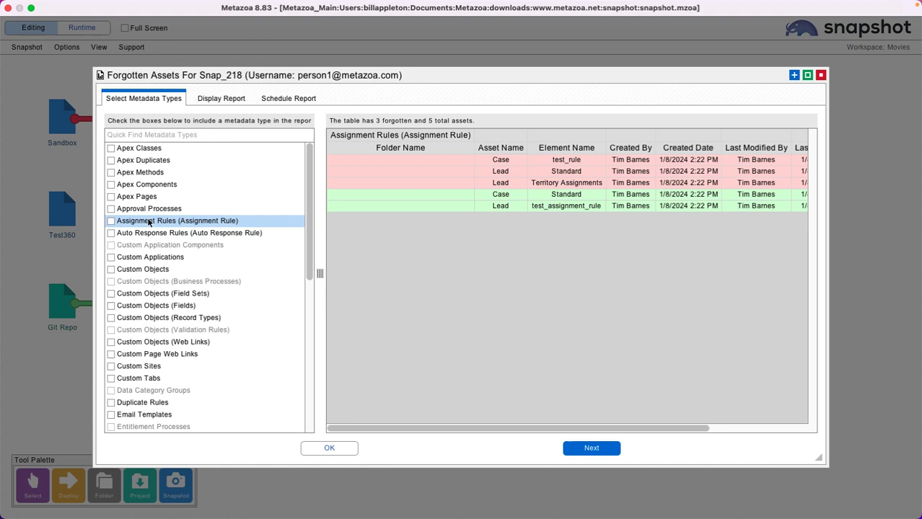
scroll(763, 431, right, 3)
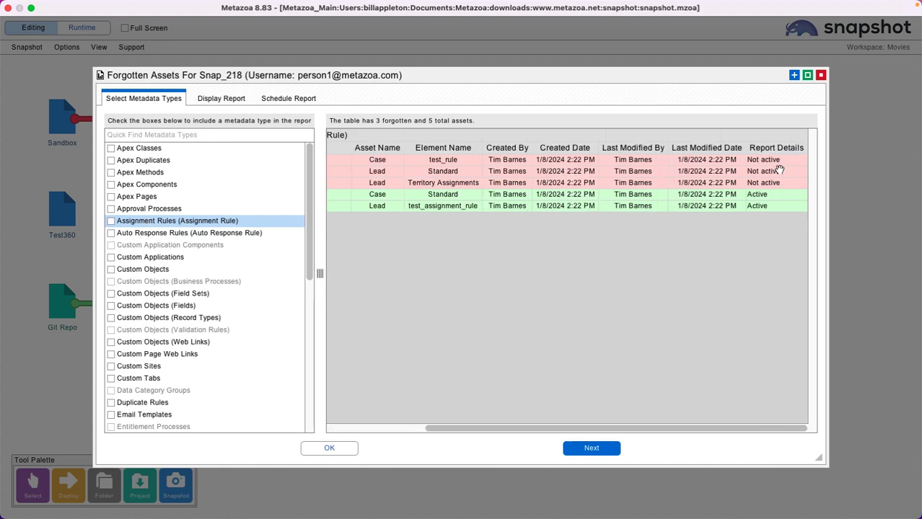
click(153, 148)
drag(646, 428, 800, 428)
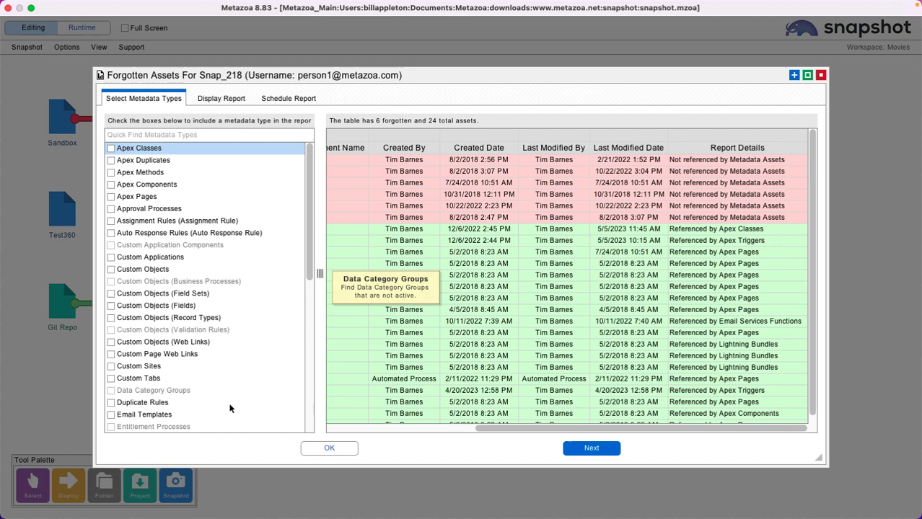
click(142, 417)
drag(499, 428, 812, 444)
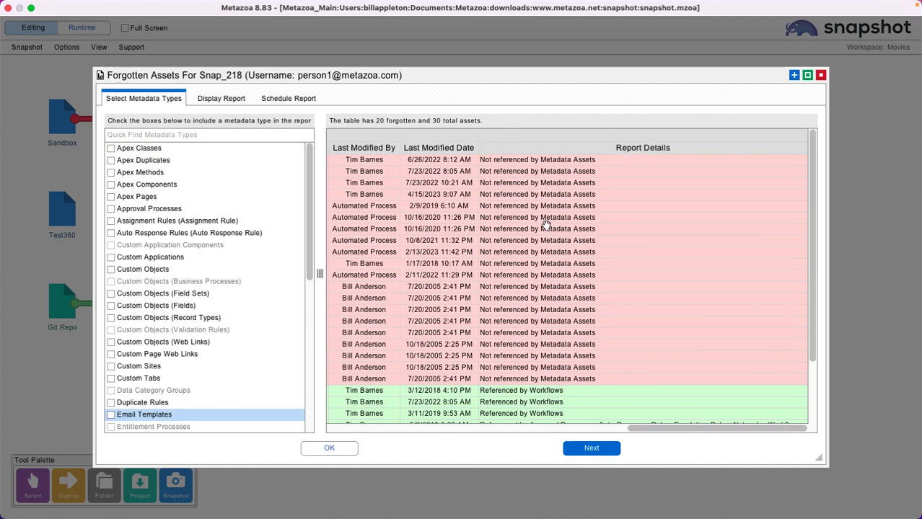
scroll(693, 316, down, 3)
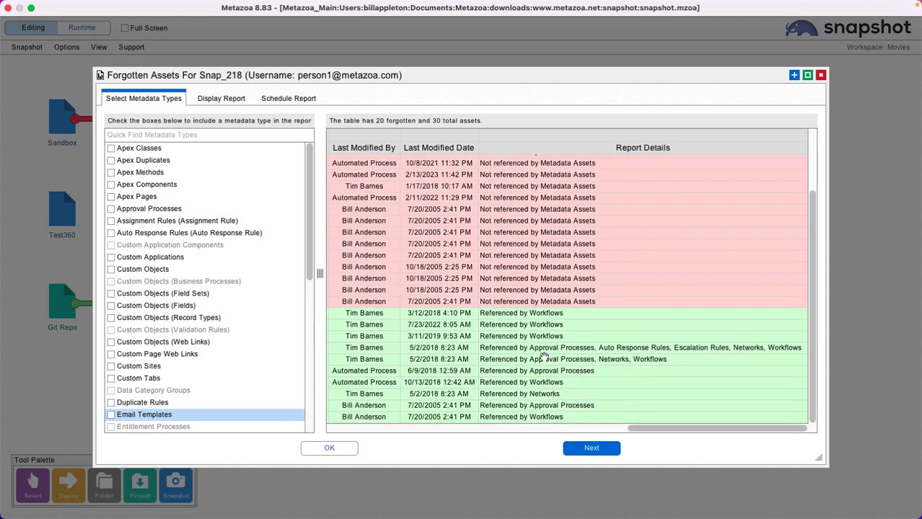
Check Apex Classes, Assignment Rules, Custom Objects, Custom Tabs and Email Templates and display the report.
click(111, 149)
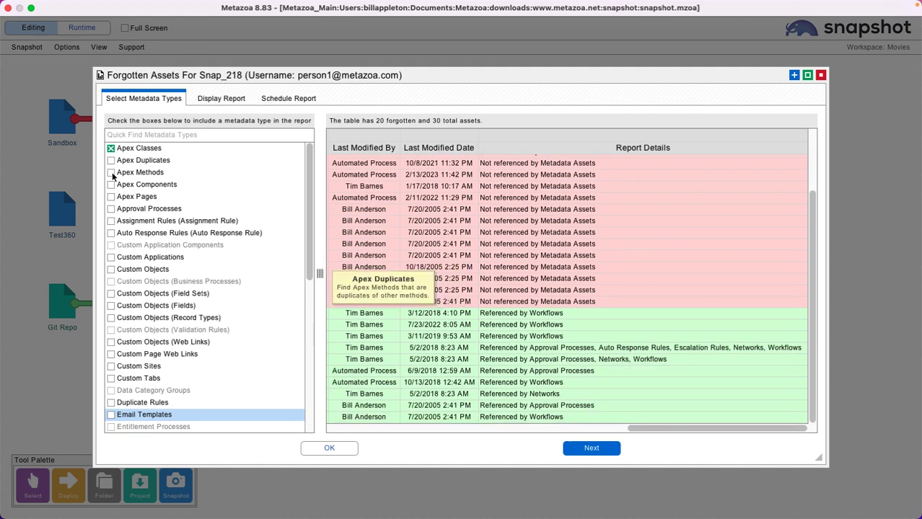
click(111, 269)
click(111, 378)
click(111, 415)
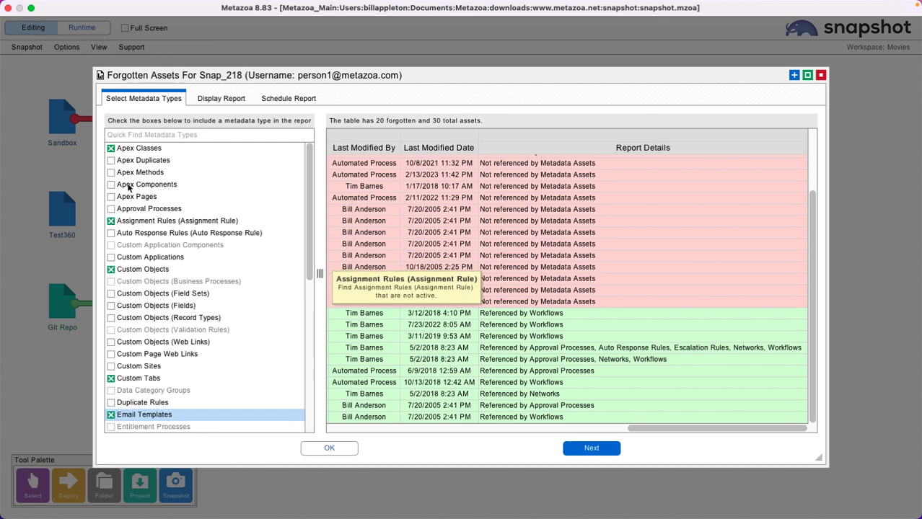
click(111, 221)
click(224, 96)
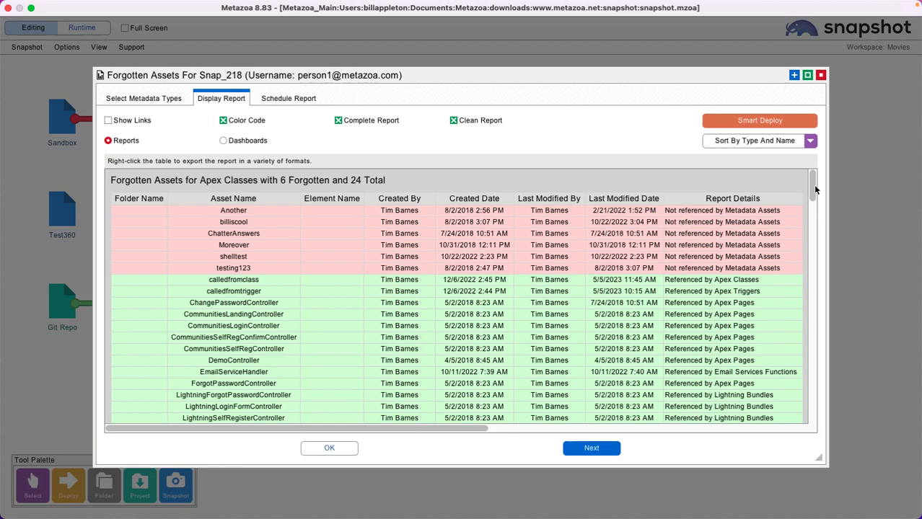
drag(812, 186, 831, 178)
Open Smart Deploy for the forgotten assets, then close it and the Forgotten Assets report.
click(743, 119)
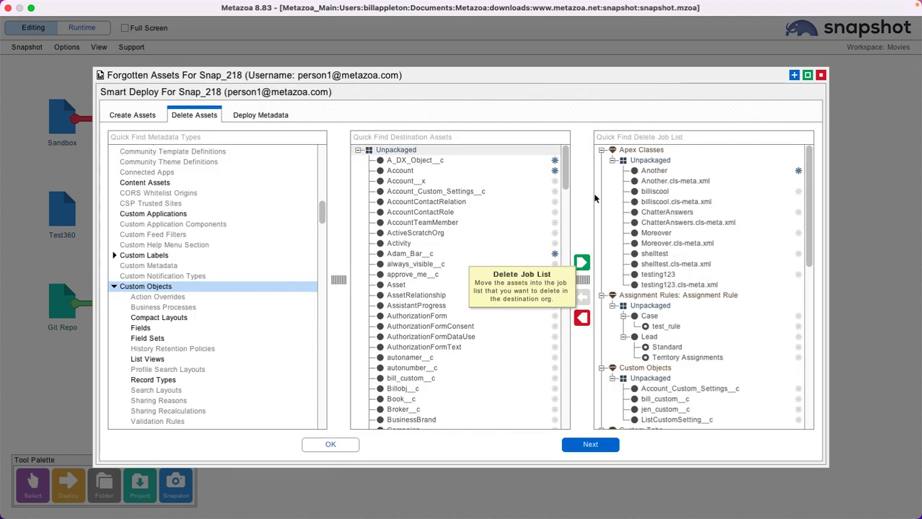
click(329, 445)
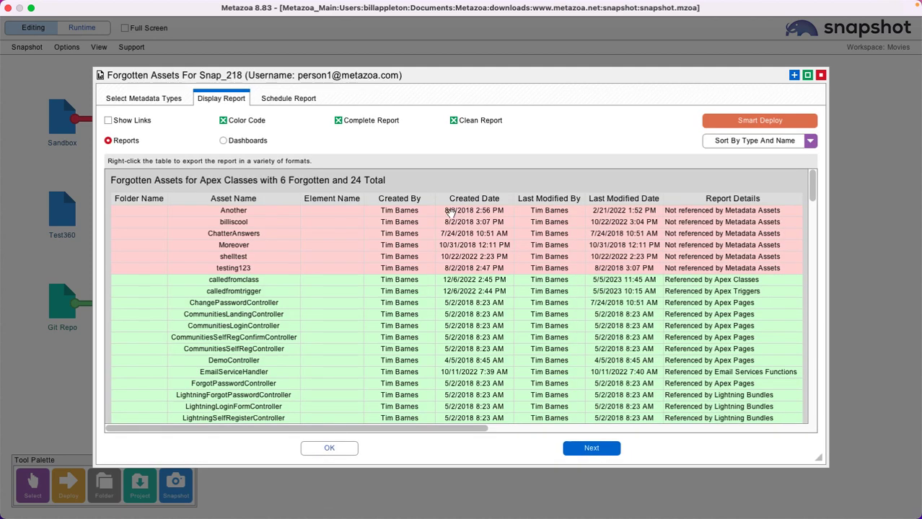
key(Escape)
Open Snap_218's Org Health Scan maximized, keep the required-fields threshold at 4, and preview affected page layouts.
right_click(614, 116)
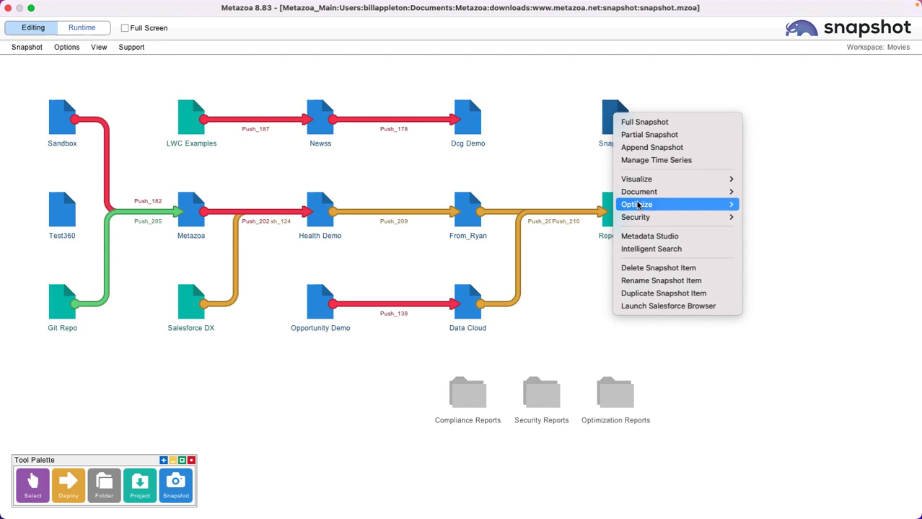
mouse_move(734, 202)
click(786, 231)
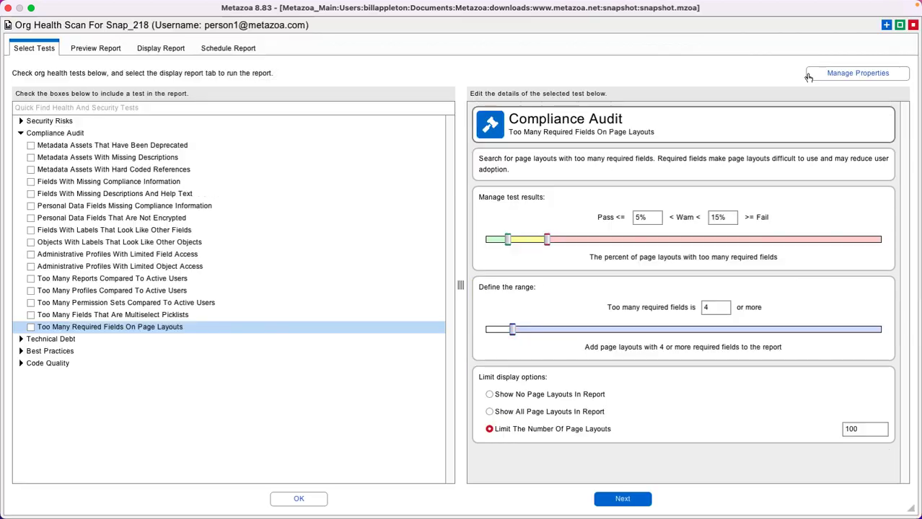
click(807, 75)
mouse_move(513, 331)
mouse_down()
mouse_move(537, 330)
mouse_move(517, 332)
mouse_up()
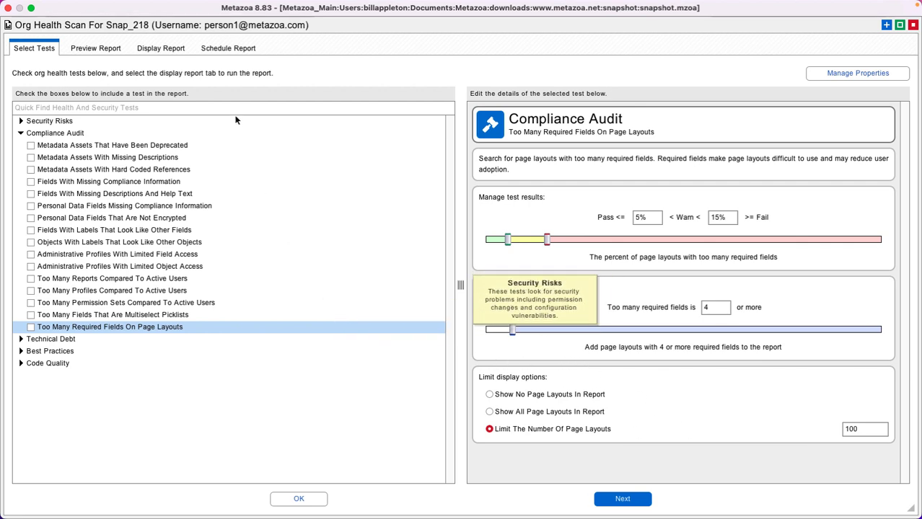
click(104, 49)
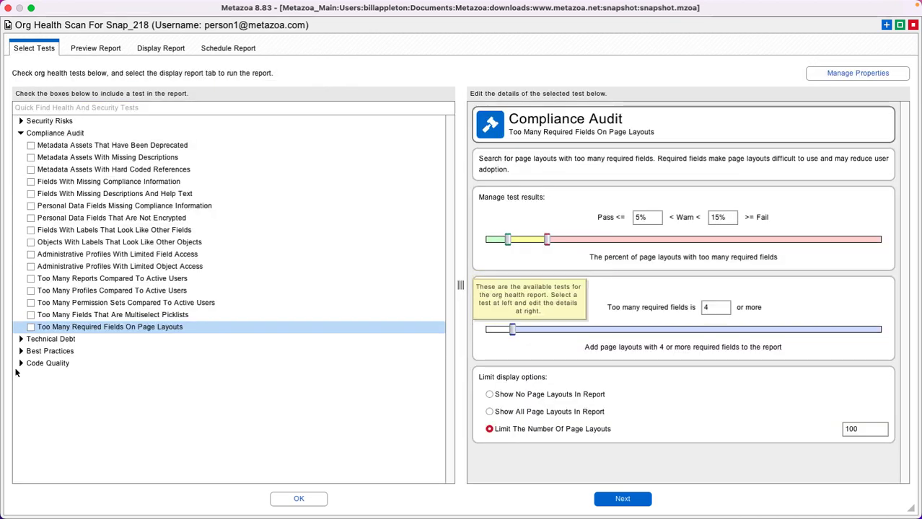
Browse the Best Practices test details, such as validation rules and overdue cases, then check all tests.
click(21, 352)
scroll(301, 335, down, 5)
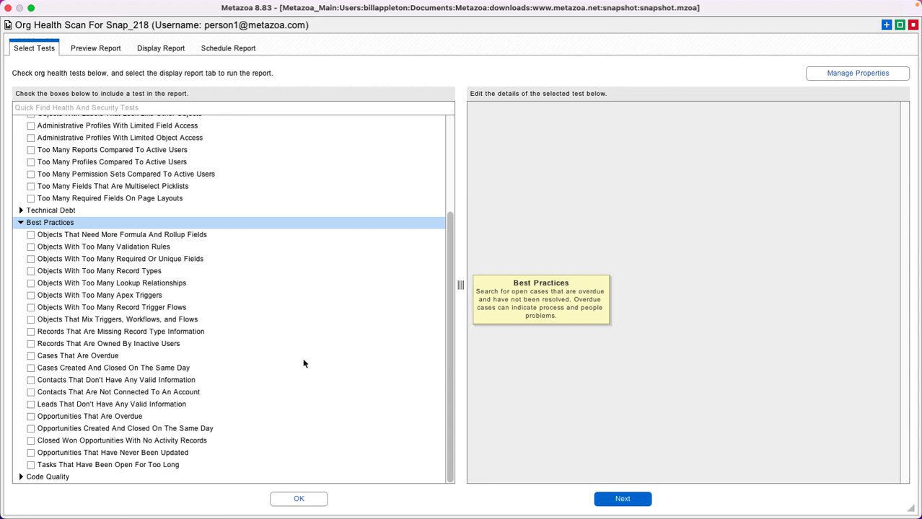
click(137, 251)
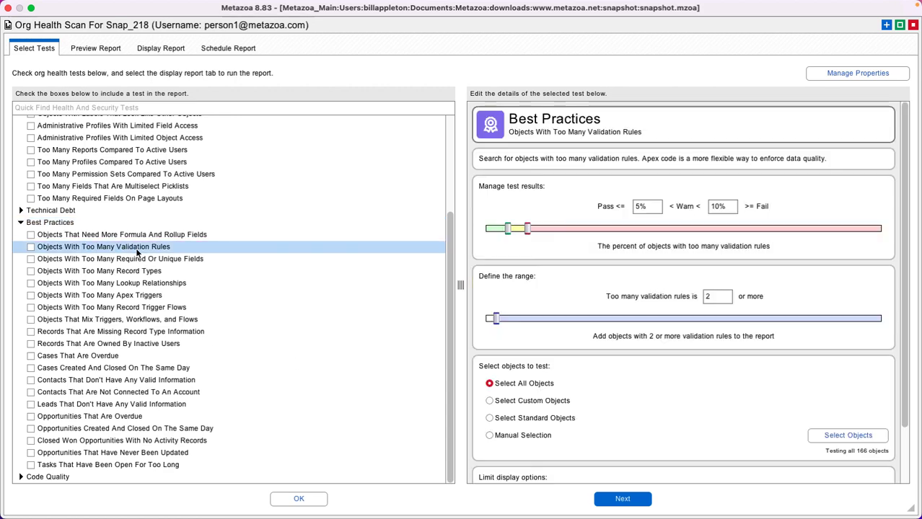
click(134, 272)
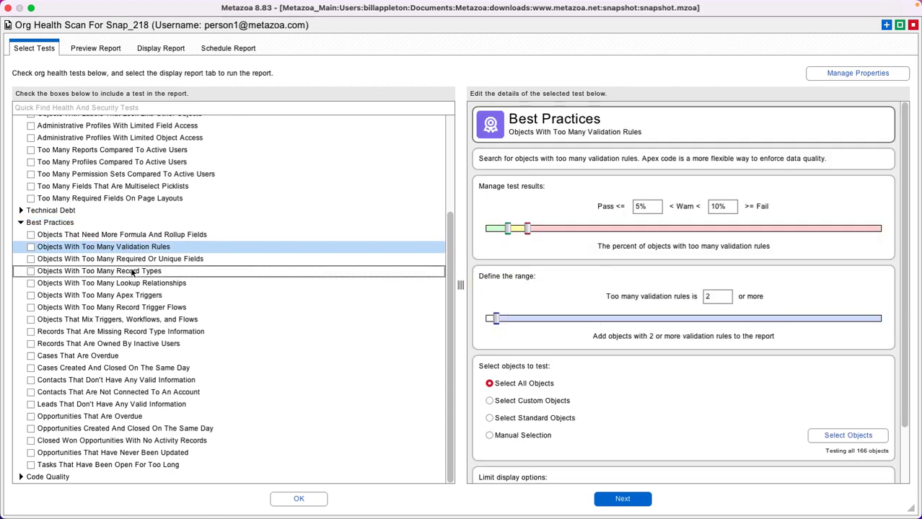
click(134, 320)
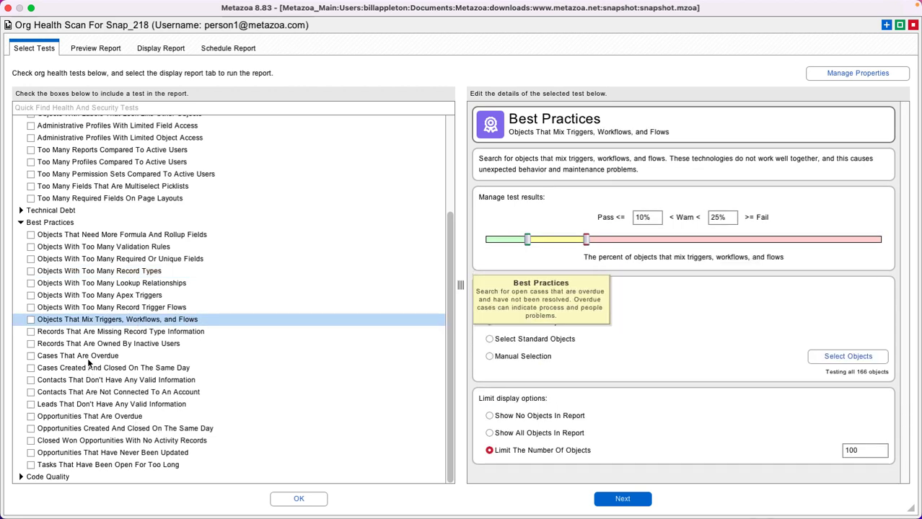
click(90, 357)
click(99, 405)
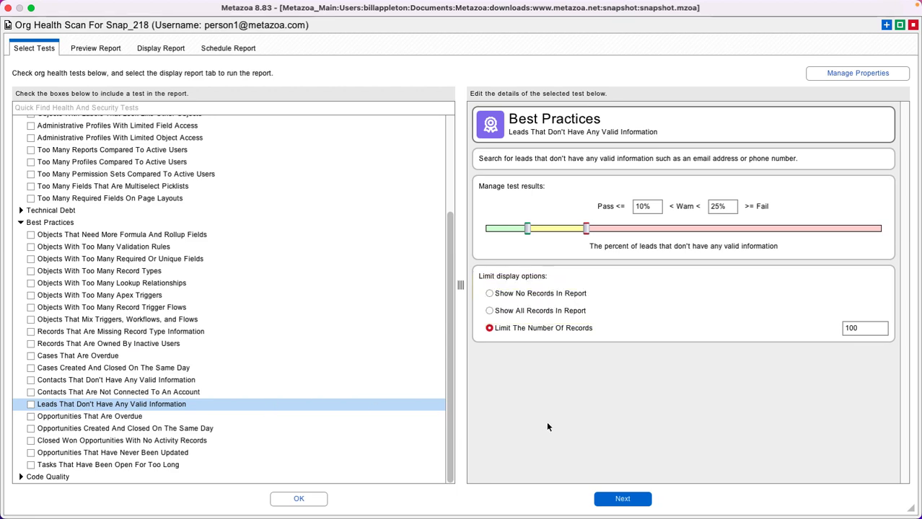
right_click(261, 193)
click(290, 201)
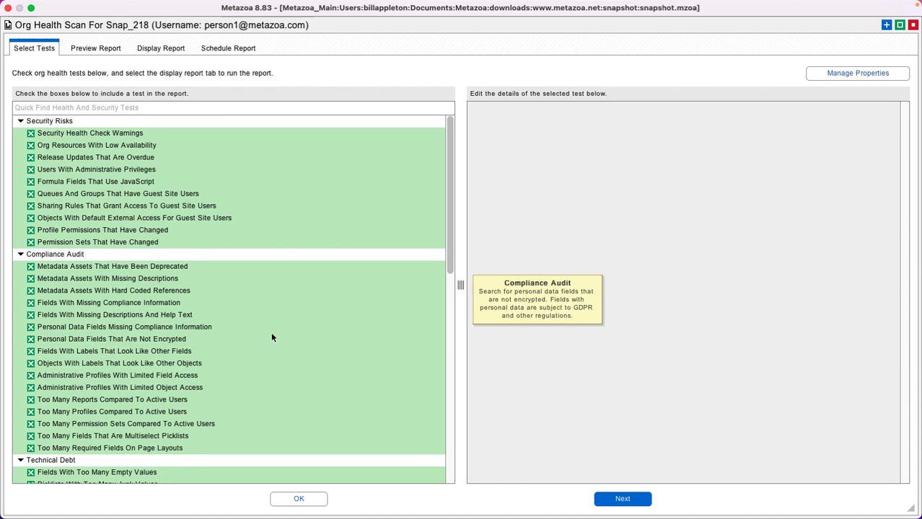
Run the health scan report and scroll through its pass/warn/fail summary and security warnings.
click(160, 48)
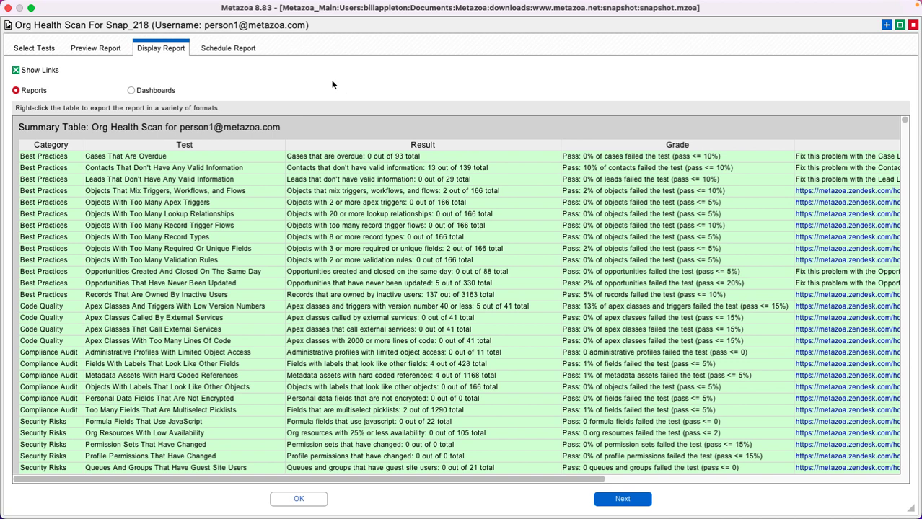
scroll(546, 249, down, 10)
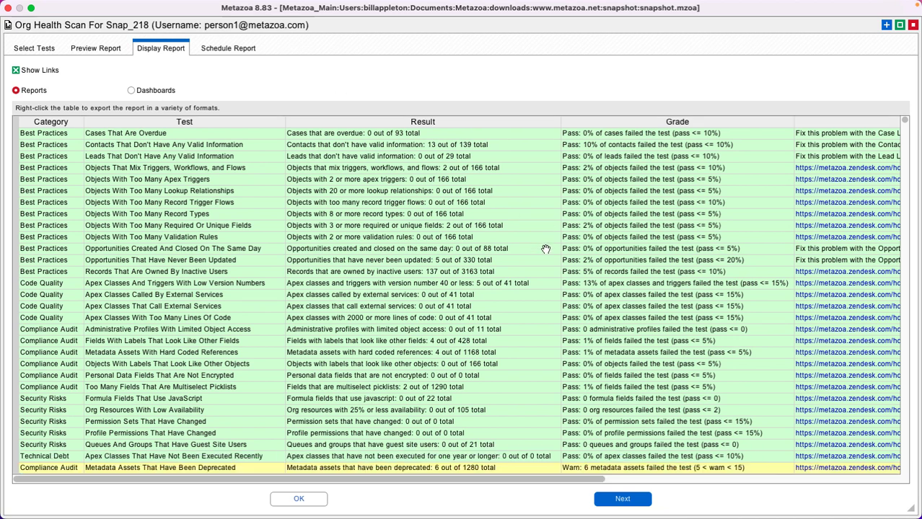
scroll(545, 249, down, 2)
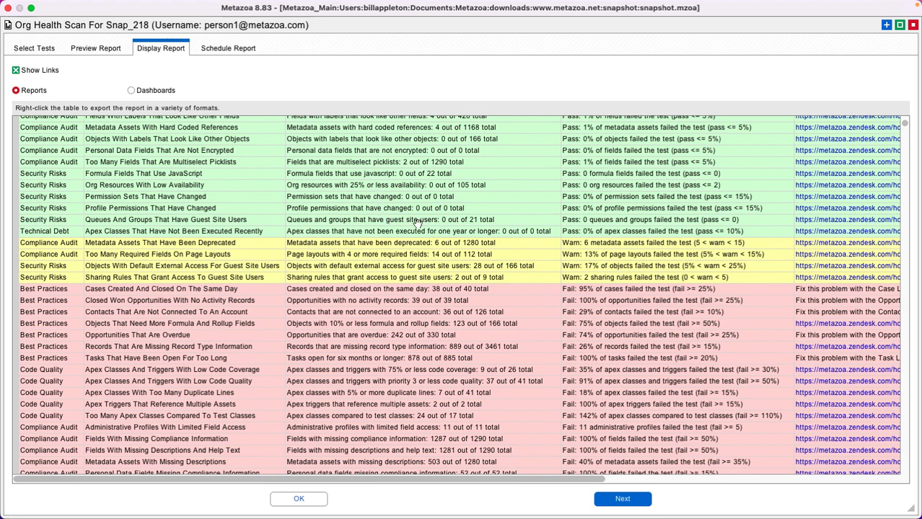
scroll(537, 238, down, 8)
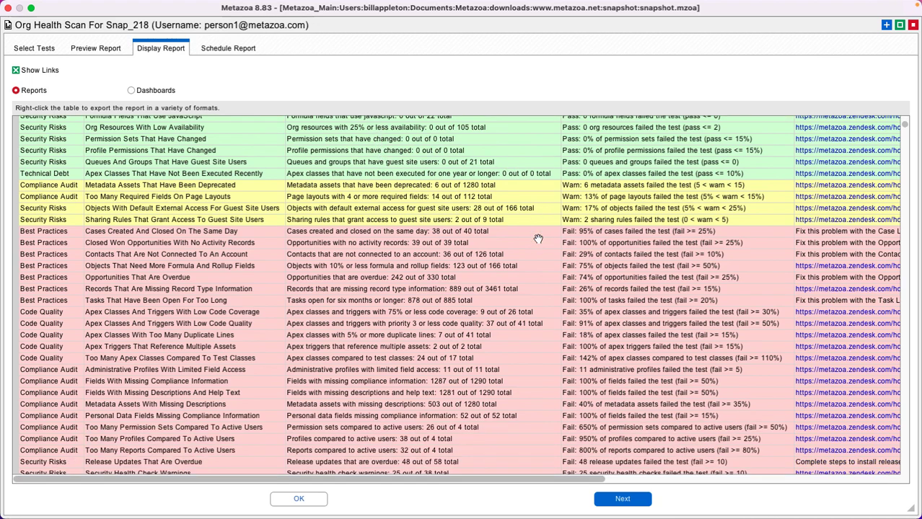
scroll(537, 238, down, 3)
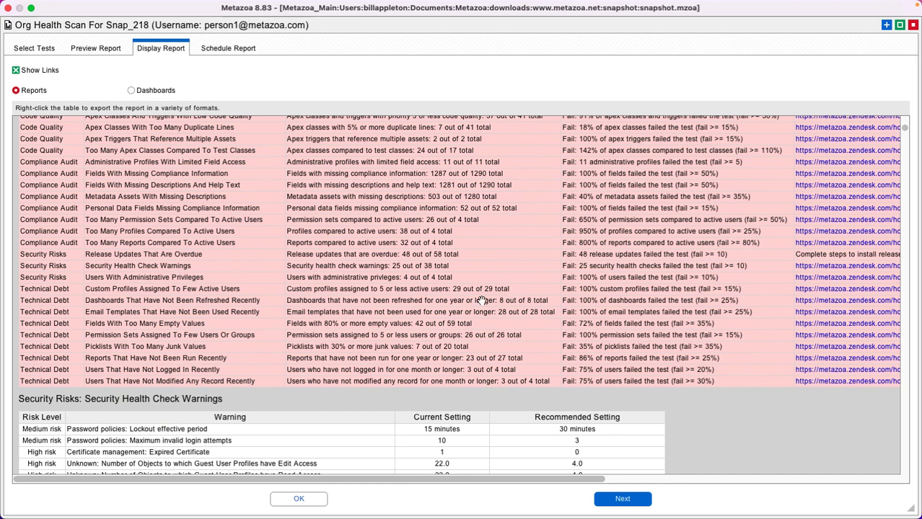
scroll(390, 306, down, 3)
scroll(389, 305, down, 2)
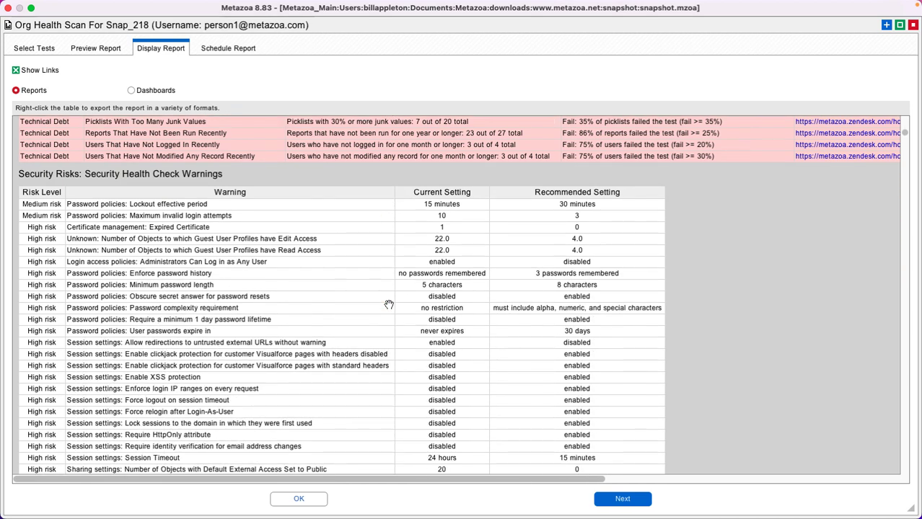
scroll(388, 305, down, 5)
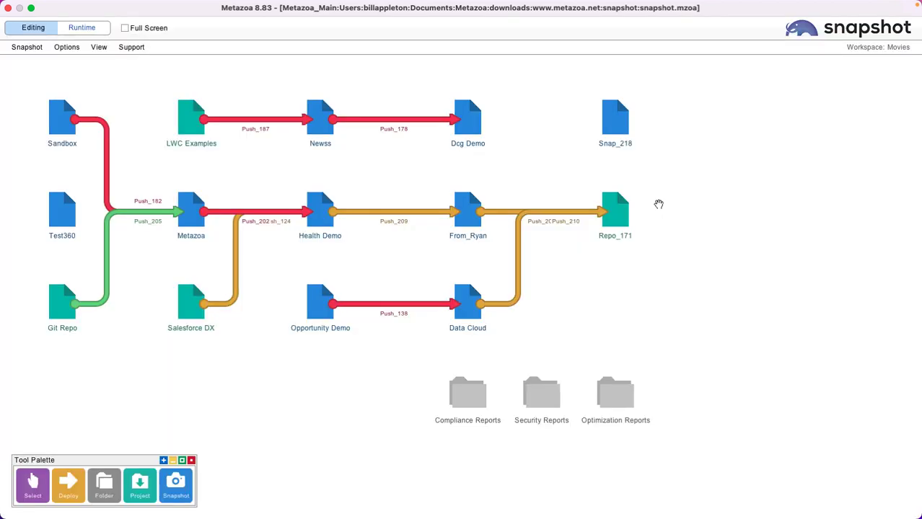
Start a Field Usage report for Snap_218 on all records and preview Account field usage (2572 records).
right_click(616, 119)
mouse_move(639, 206)
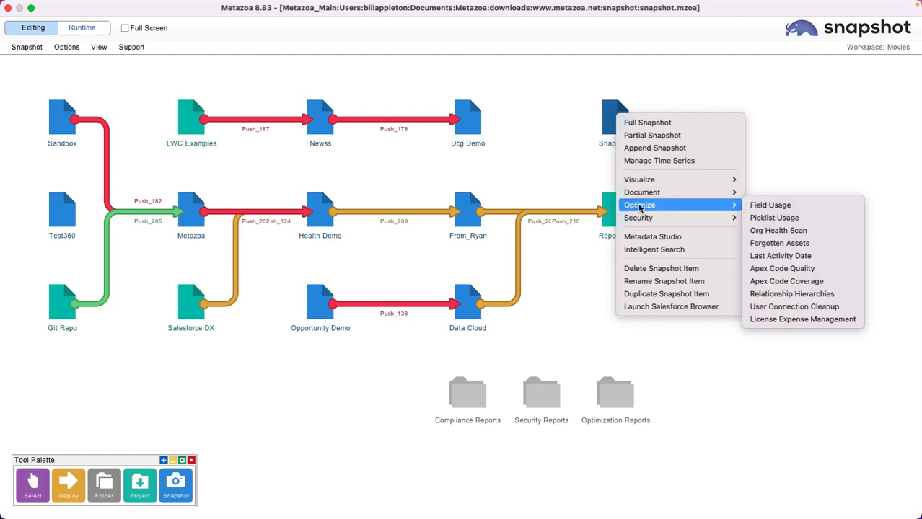
click(769, 205)
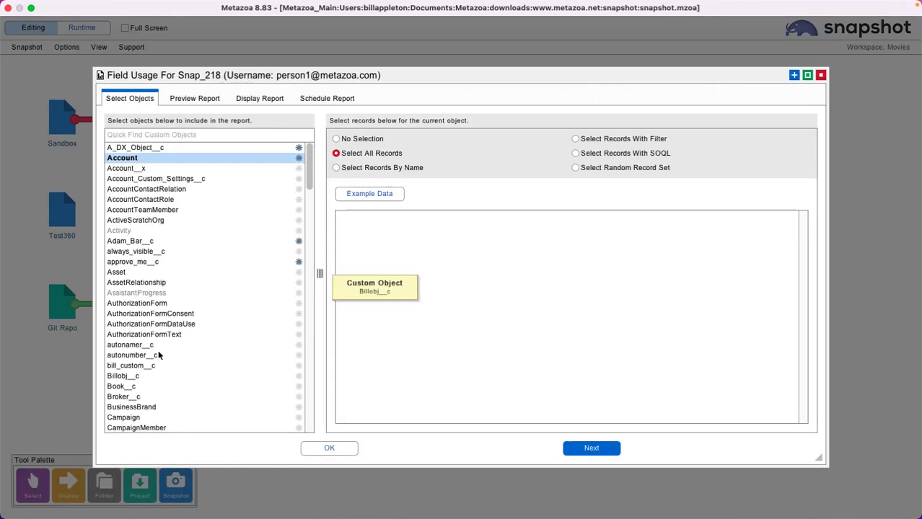
click(646, 141)
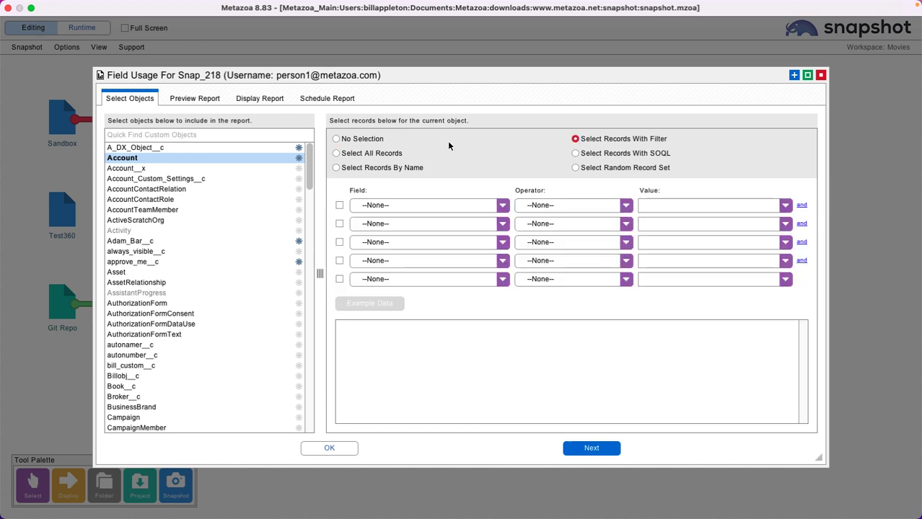
click(368, 154)
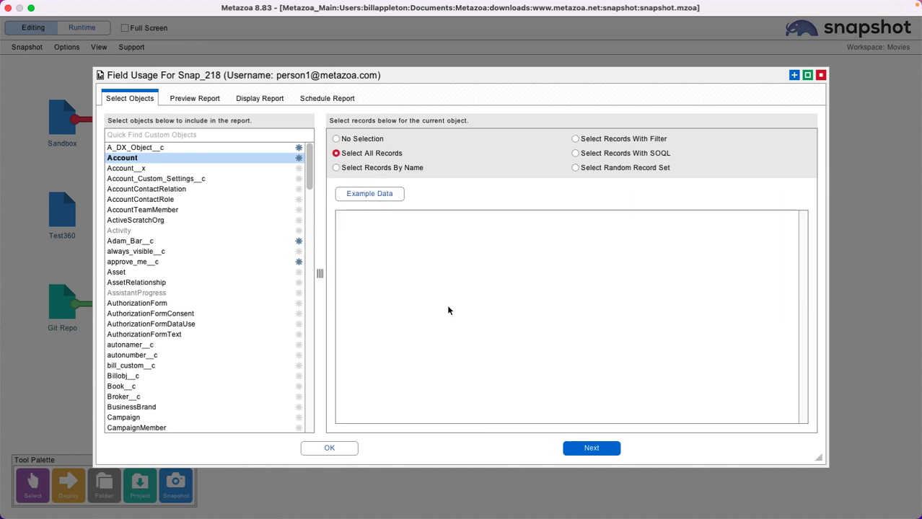
click(192, 100)
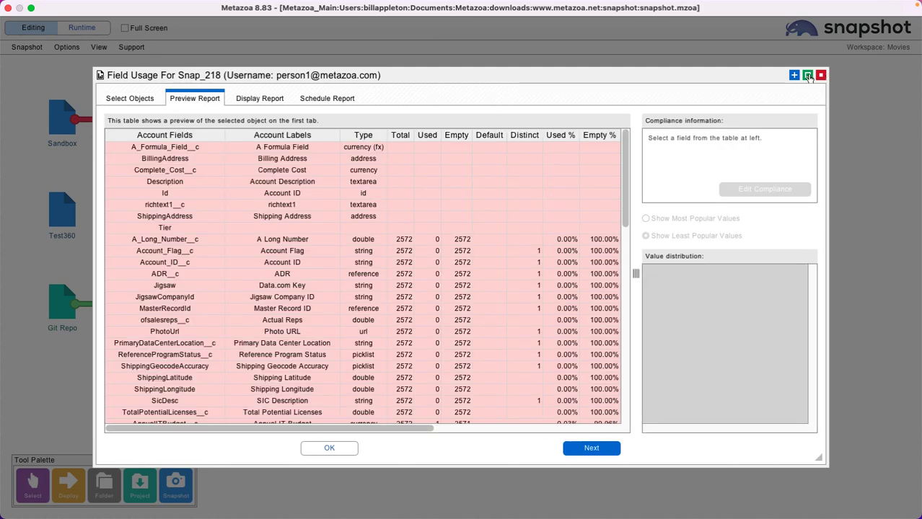
Maximize the report, view the Industry field's value distribution and compliance form, then cancel without changes.
click(807, 75)
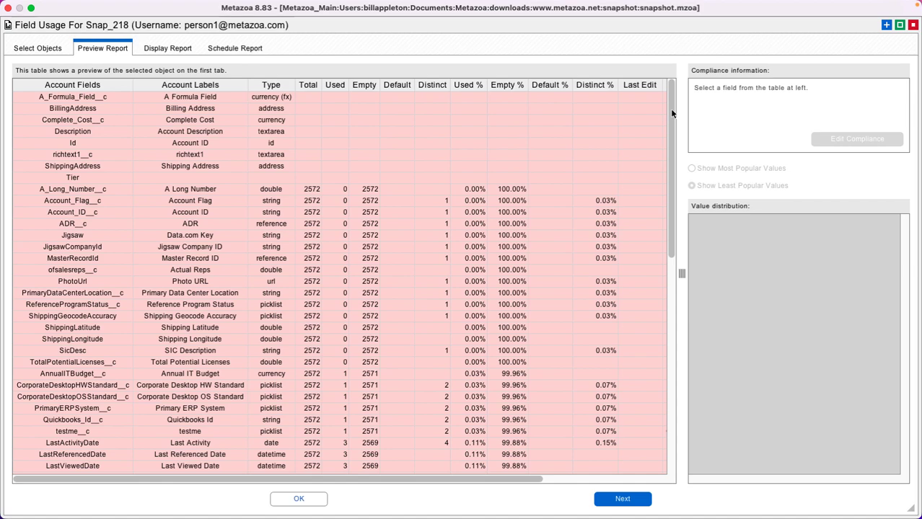
drag(670, 114, 505, 473)
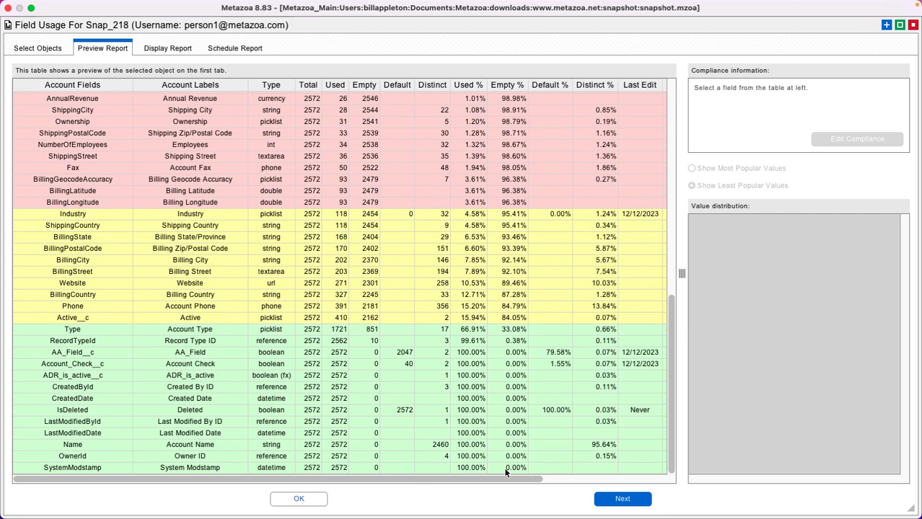
click(107, 214)
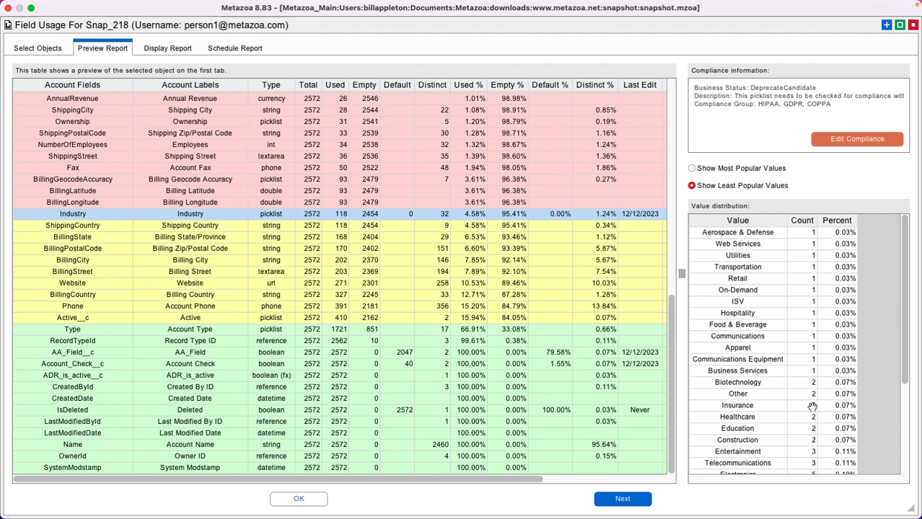
click(856, 139)
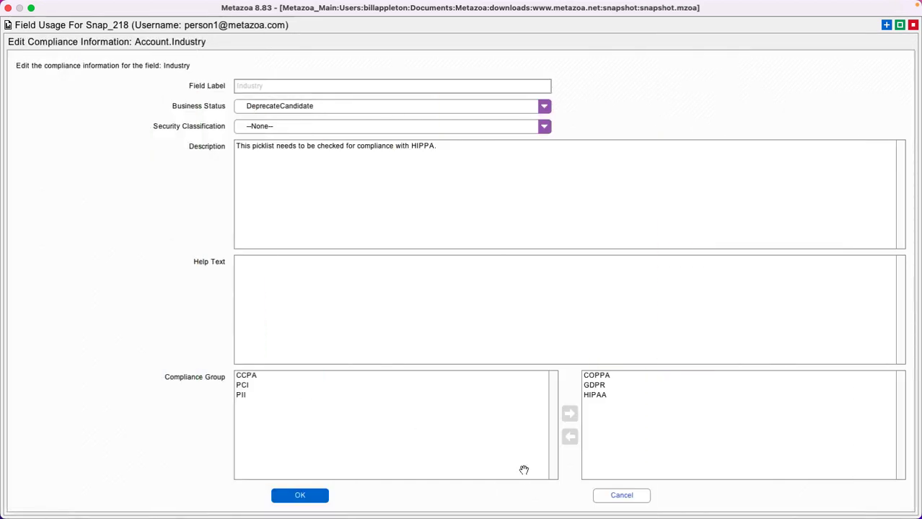
click(621, 496)
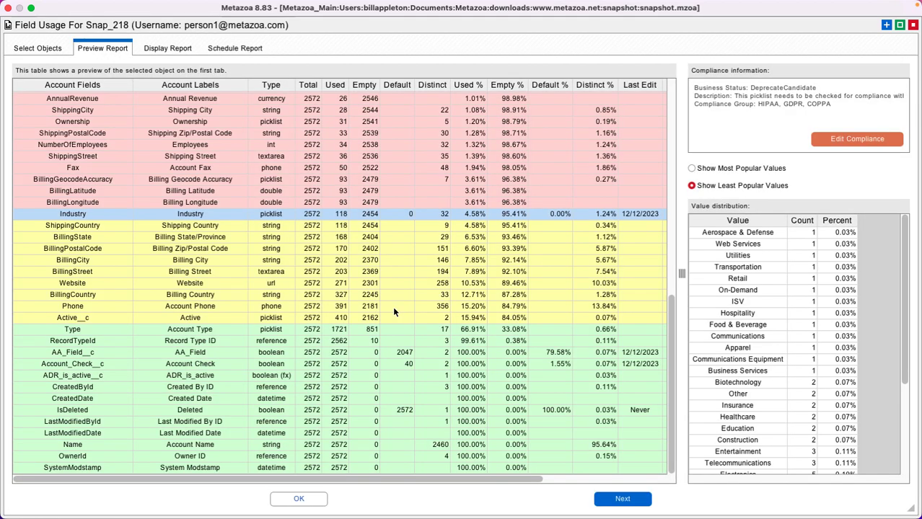
Display the full Account field usage report, launch Smart Deploy, then bring up Snap_218's Optimize menu.
click(170, 48)
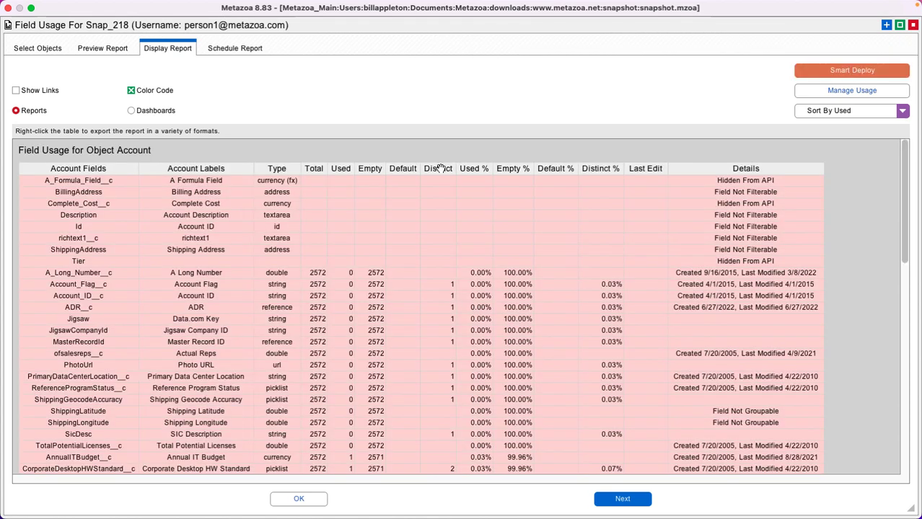
click(857, 72)
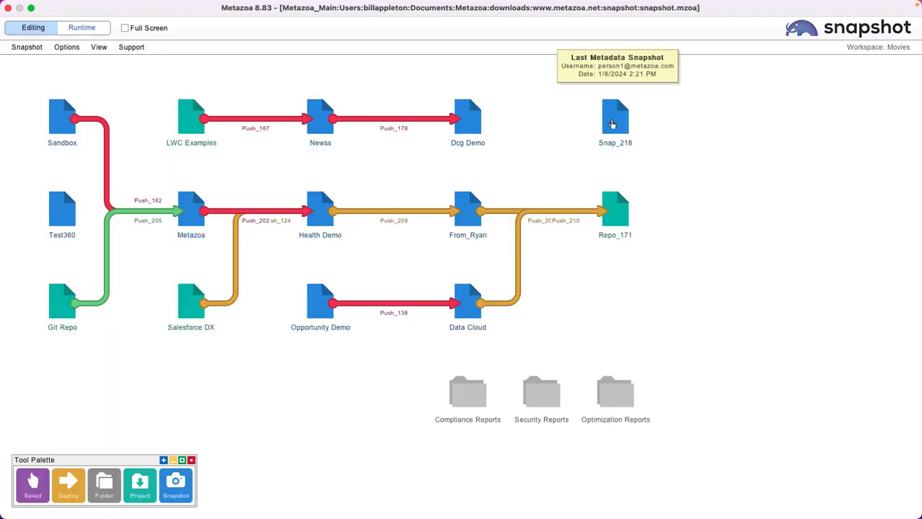
right_click(612, 122)
mouse_move(646, 208)
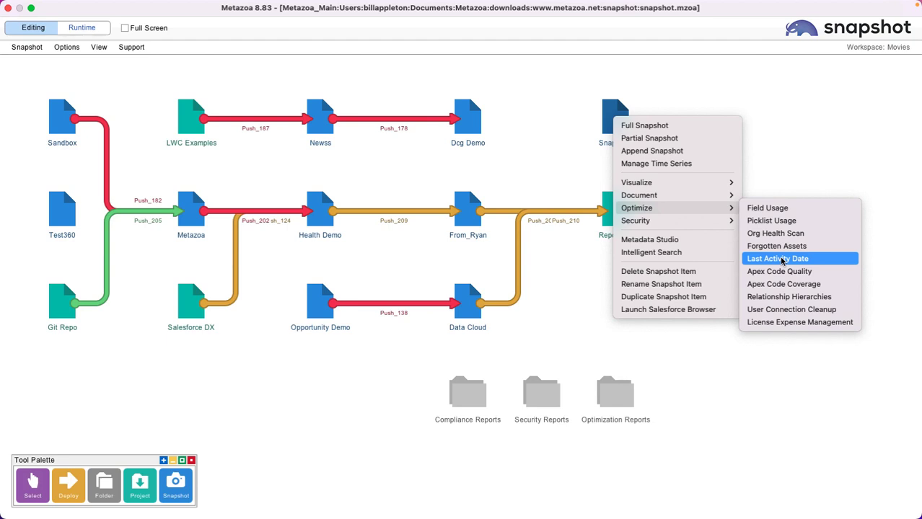
Start a User Connection Cleanup report, collapsing User Licenses, Data Connections and Metadata Links, keeping Apex Notification Emails.
click(785, 310)
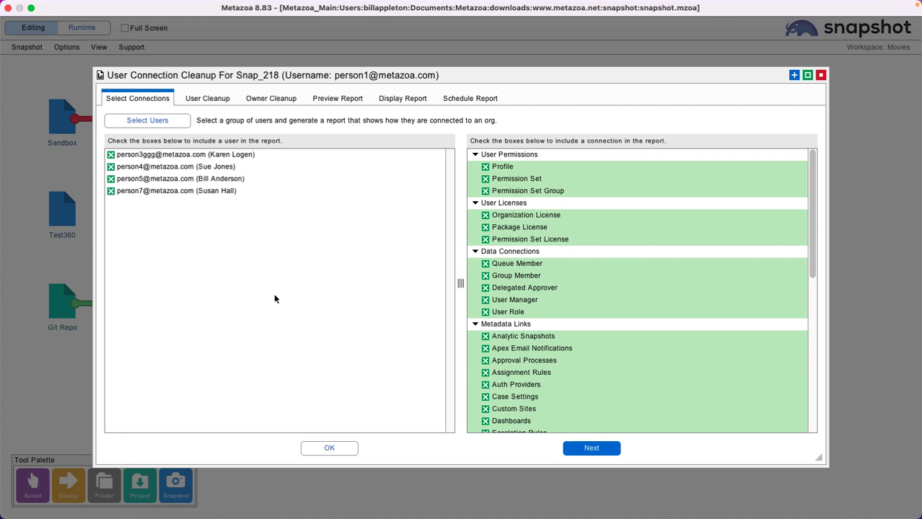
click(475, 202)
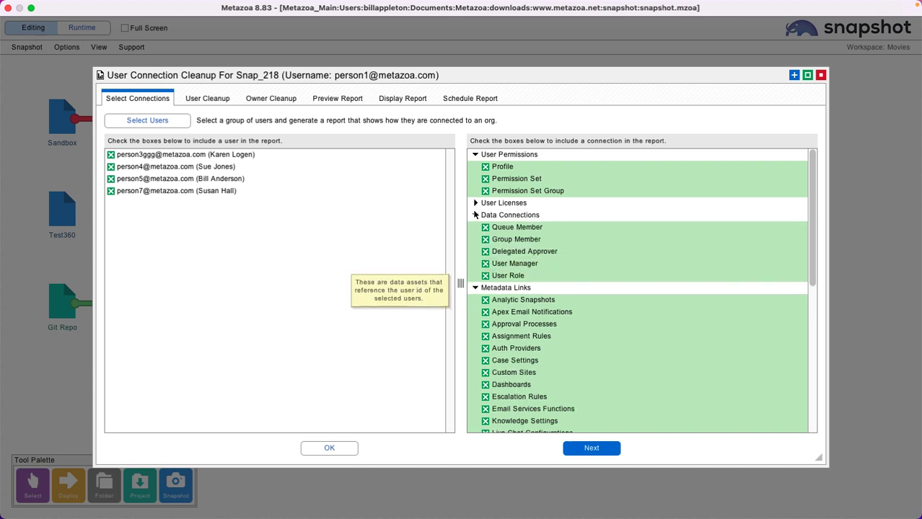
click(474, 215)
click(475, 228)
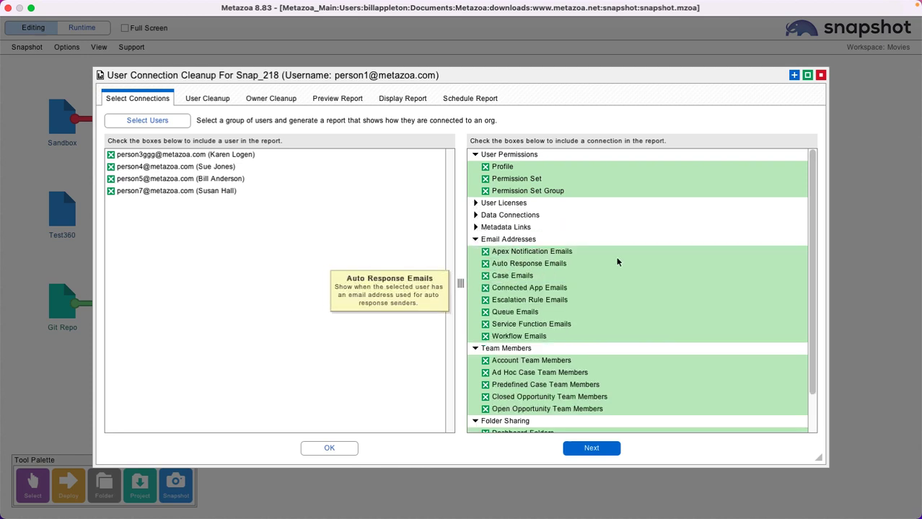
click(548, 251)
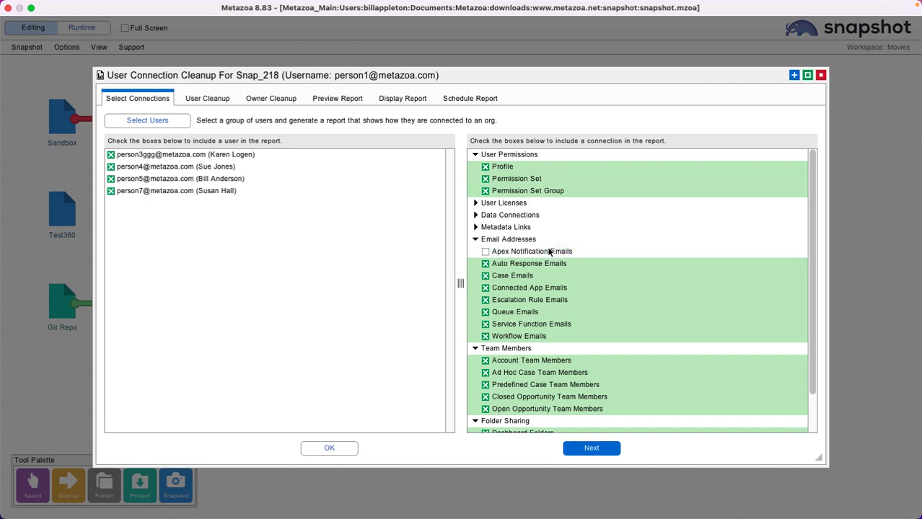
click(548, 251)
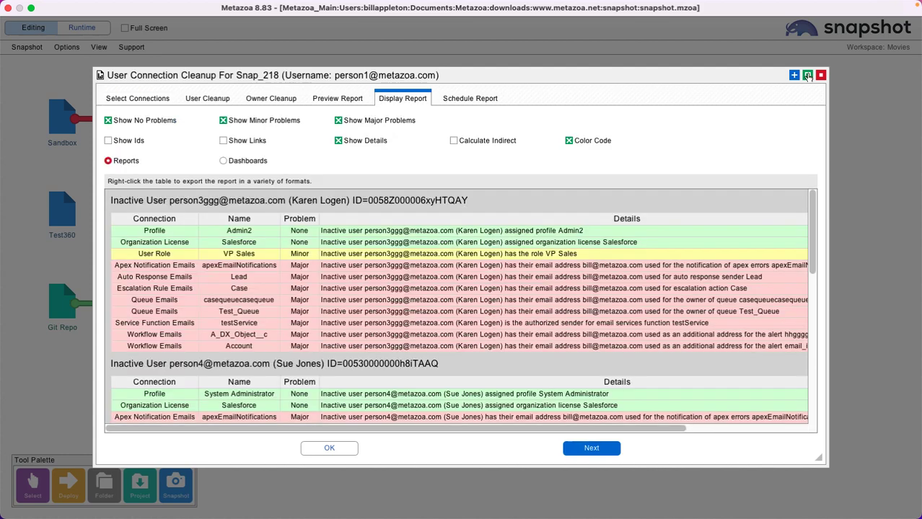
Maximize and scroll the cleanup report, then return to the four selected inactive users and connections.
click(807, 75)
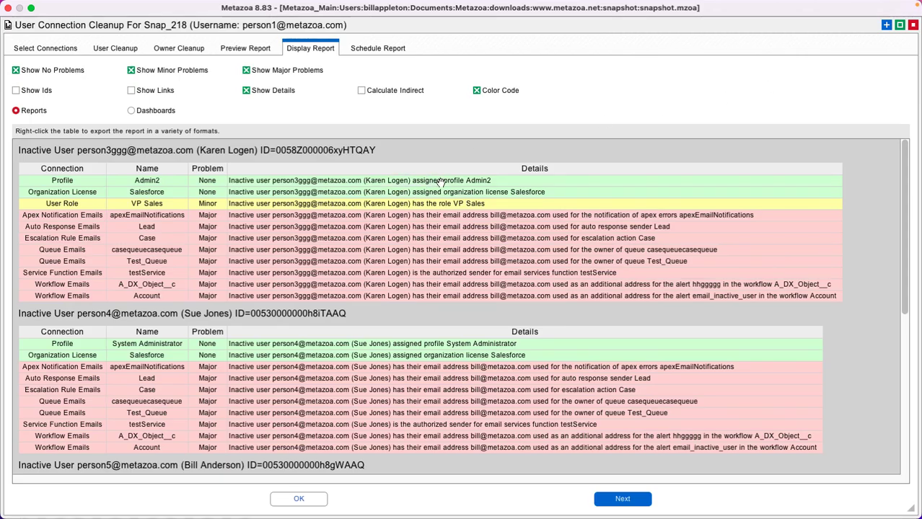
scroll(588, 263, down, 10)
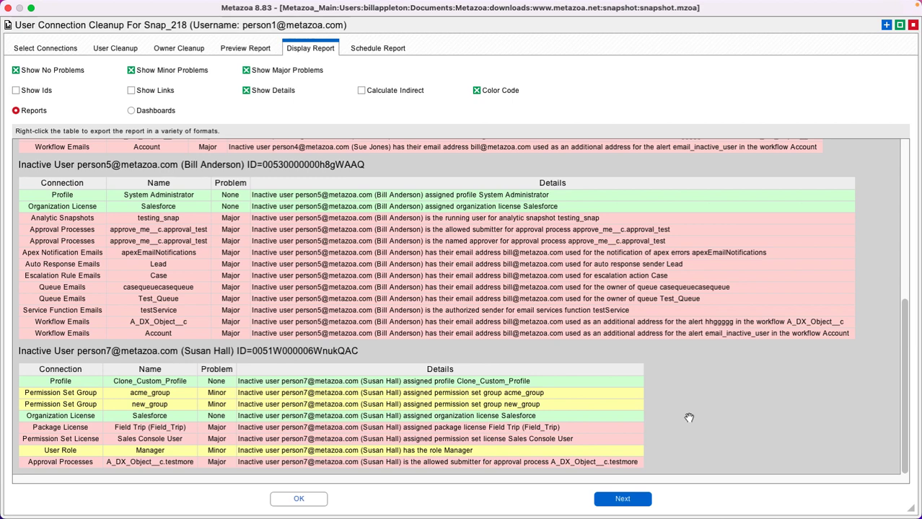
click(118, 48)
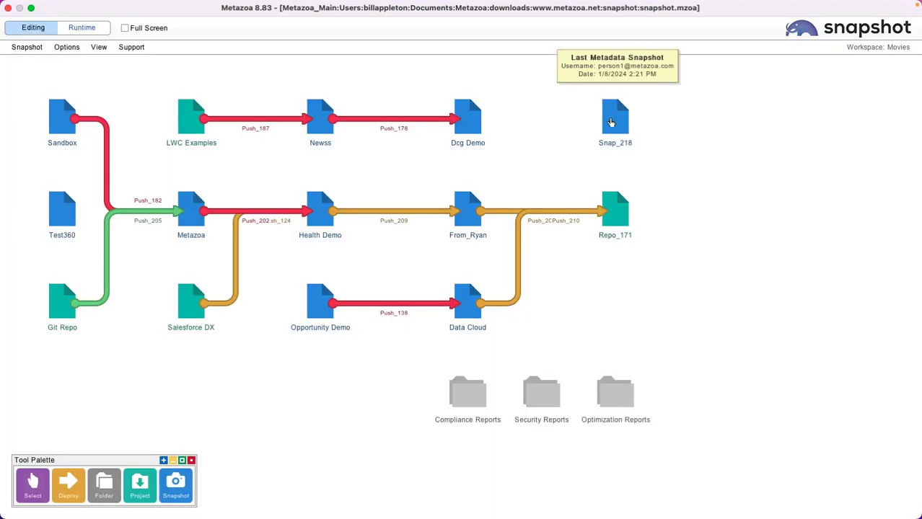
Start an Apex Code Quality check on Snap_218 with all classes and triggers checked.
right_click(610, 122)
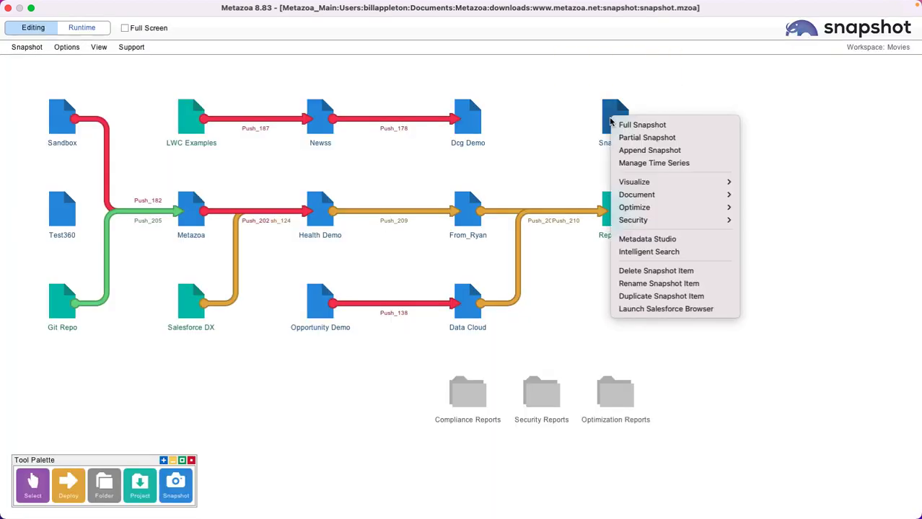
mouse_move(644, 207)
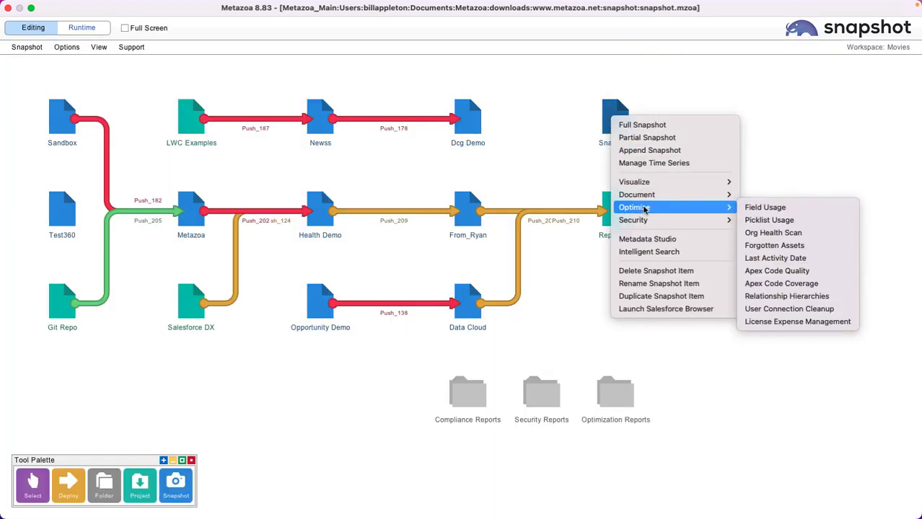
click(814, 272)
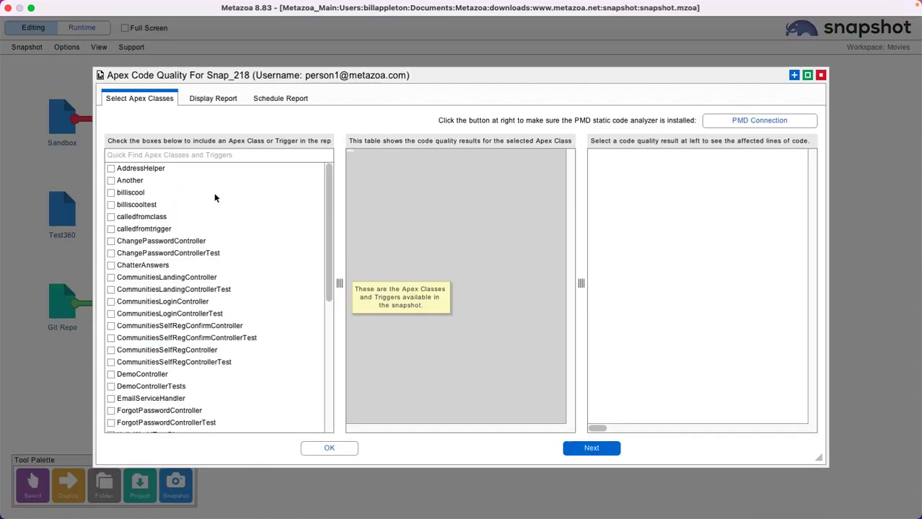
right_click(213, 196)
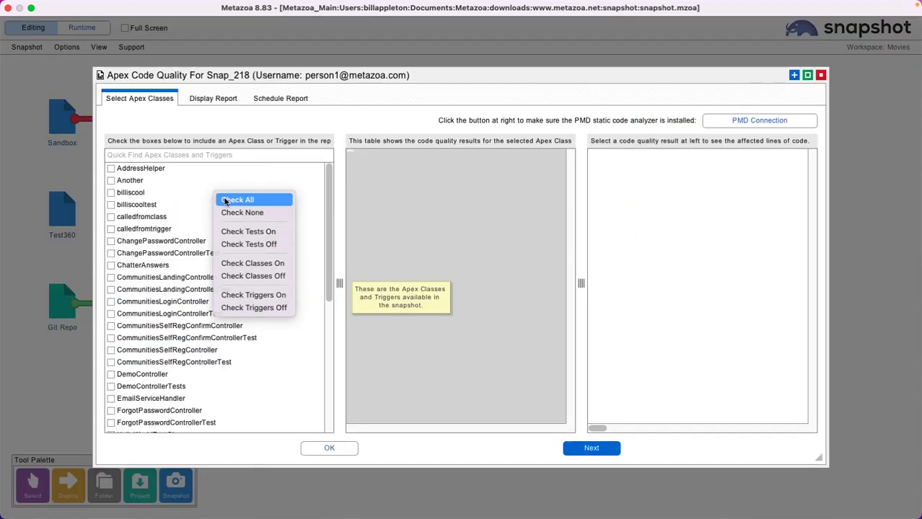
click(226, 201)
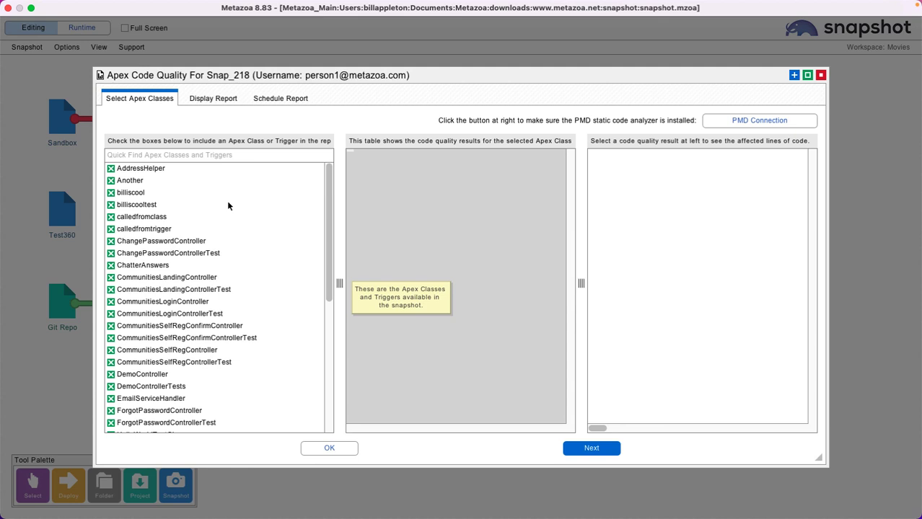
Review ChangePasswordController's EmptyStatementBlock and ApexDoc findings, including the undocumented verifyNewPassword line, in the maximized window.
click(145, 244)
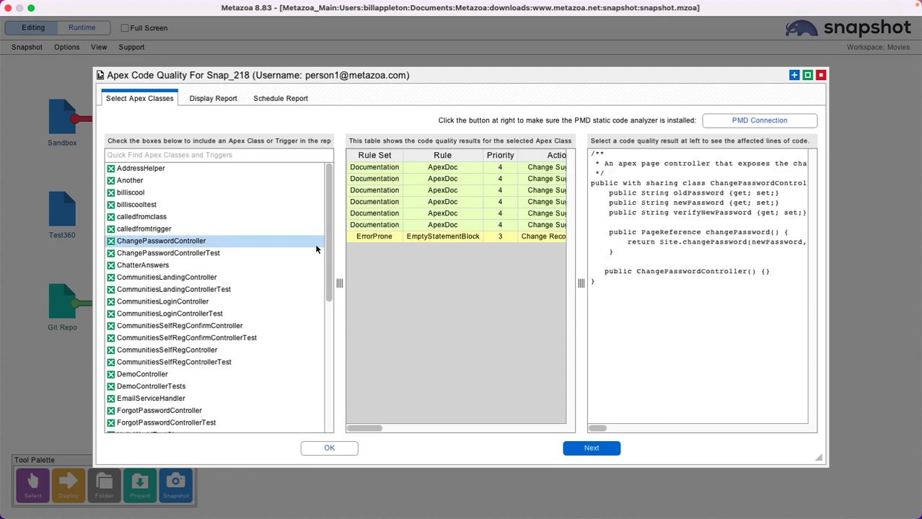
click(807, 75)
click(418, 185)
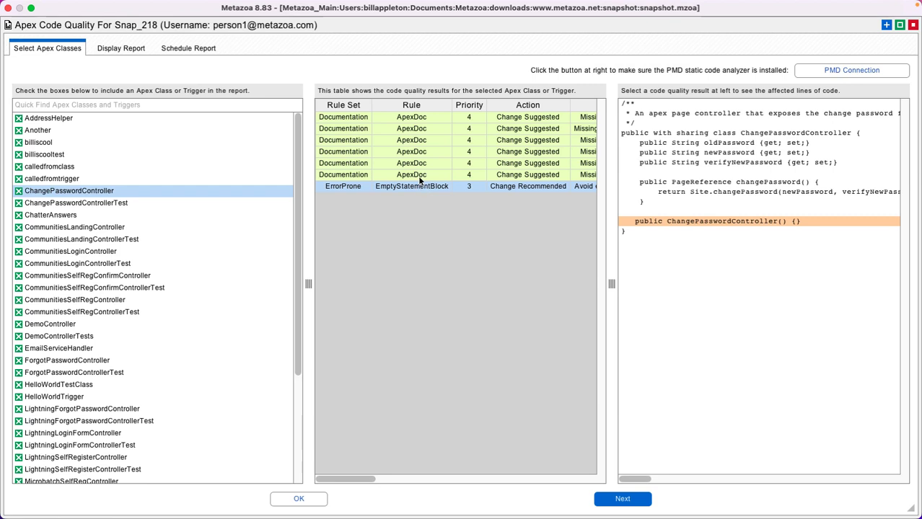
click(417, 176)
click(417, 166)
click(413, 152)
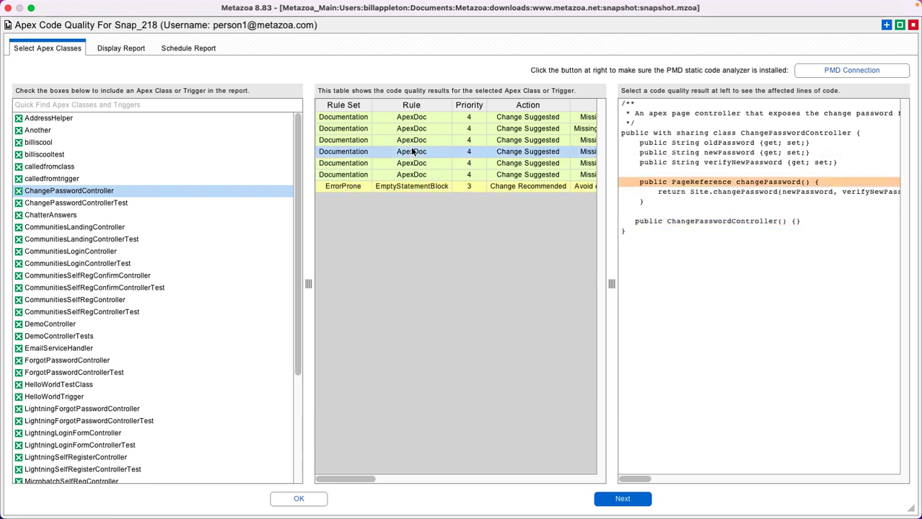
click(412, 142)
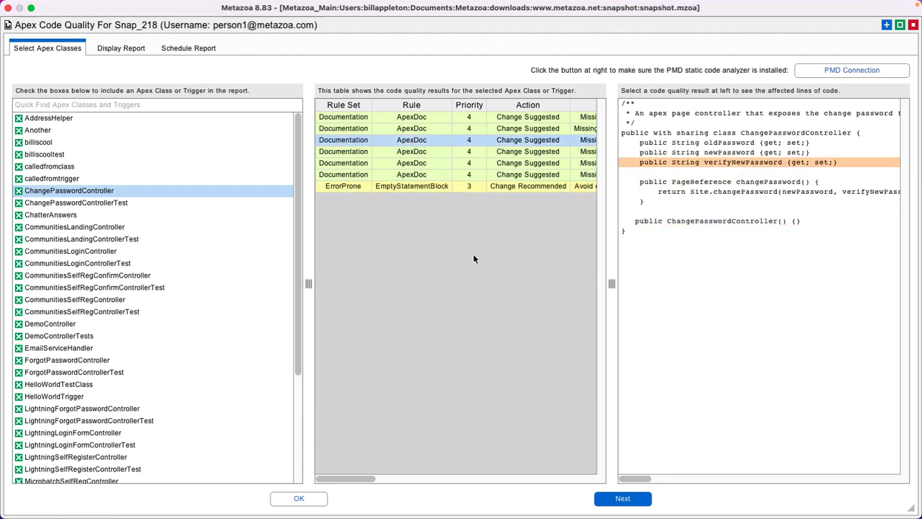
right_click(699, 271)
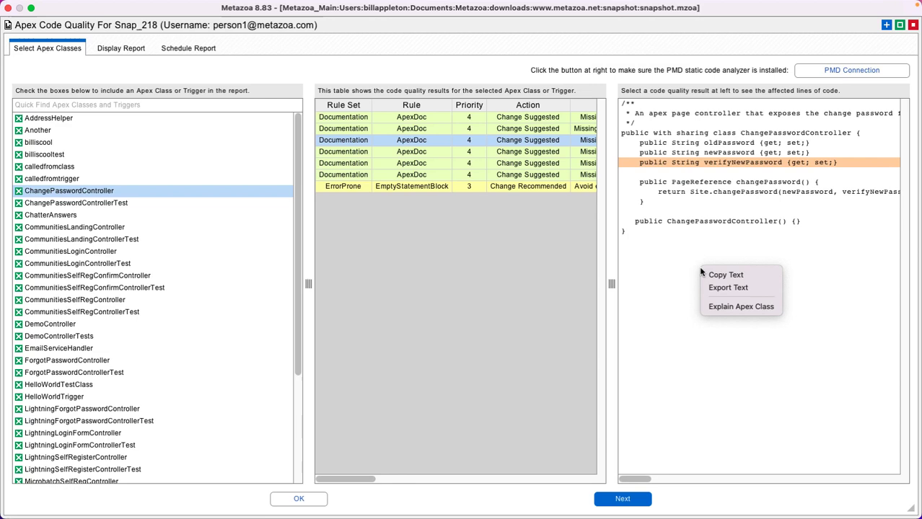
Get an AI explanation of ChangePasswordController, then scroll through the full code quality report.
click(740, 306)
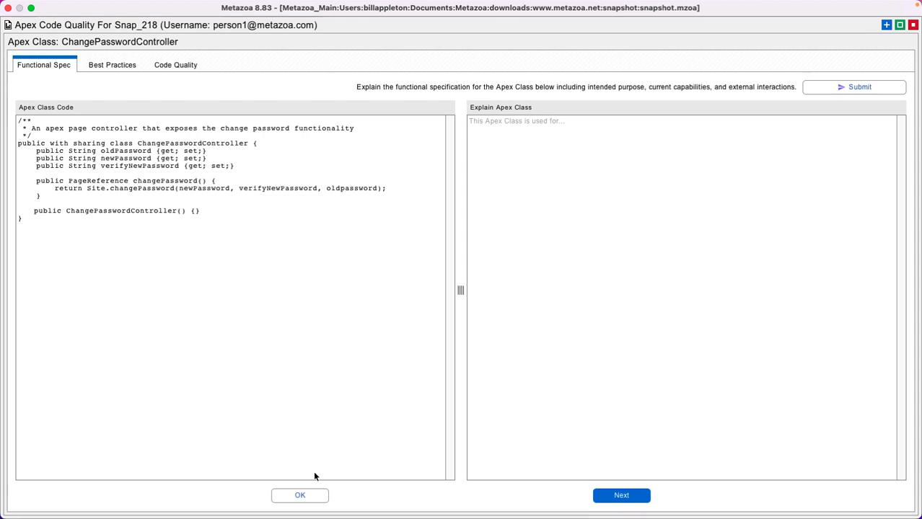
click(304, 495)
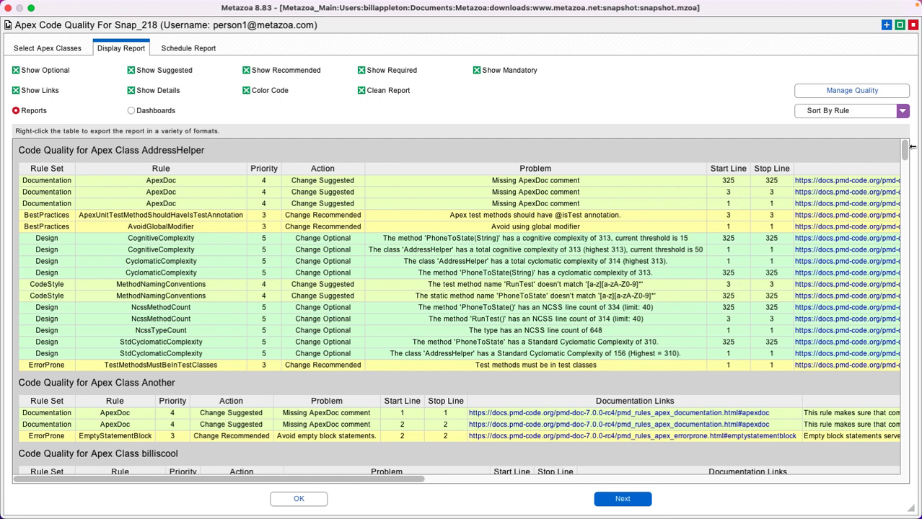
drag(908, 149, 919, 249)
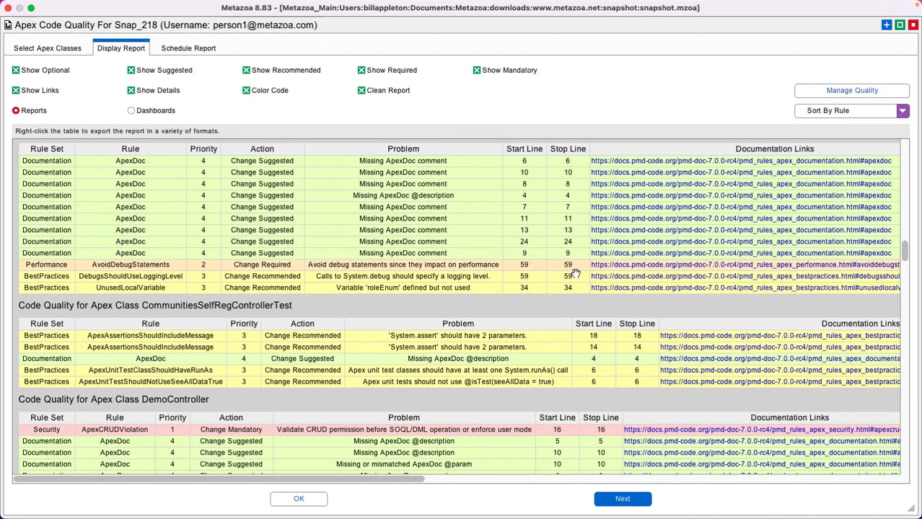
Close the code quality report and open Metadata Studio for Snap_218.
click(299, 499)
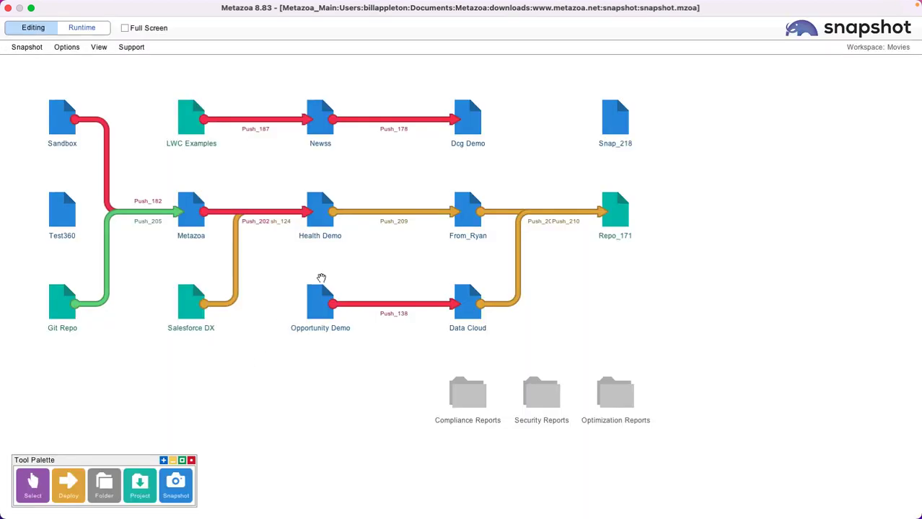
right_click(610, 124)
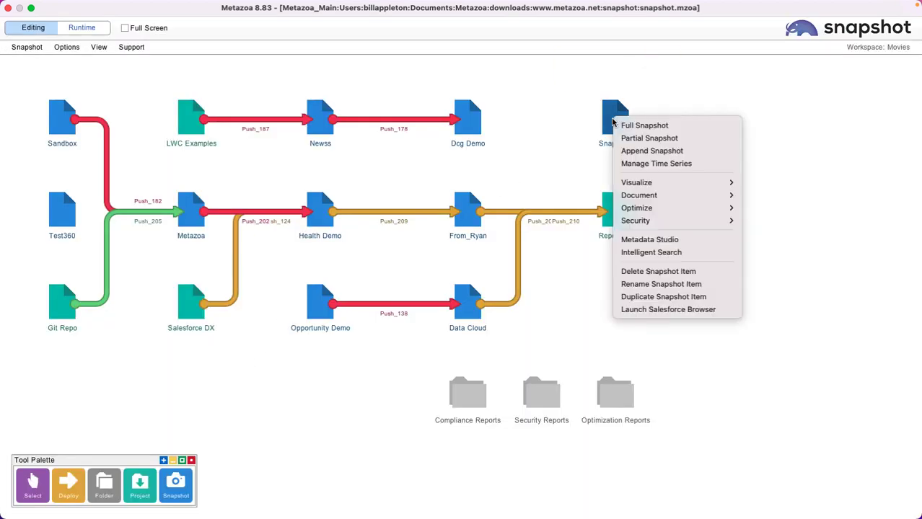
click(650, 240)
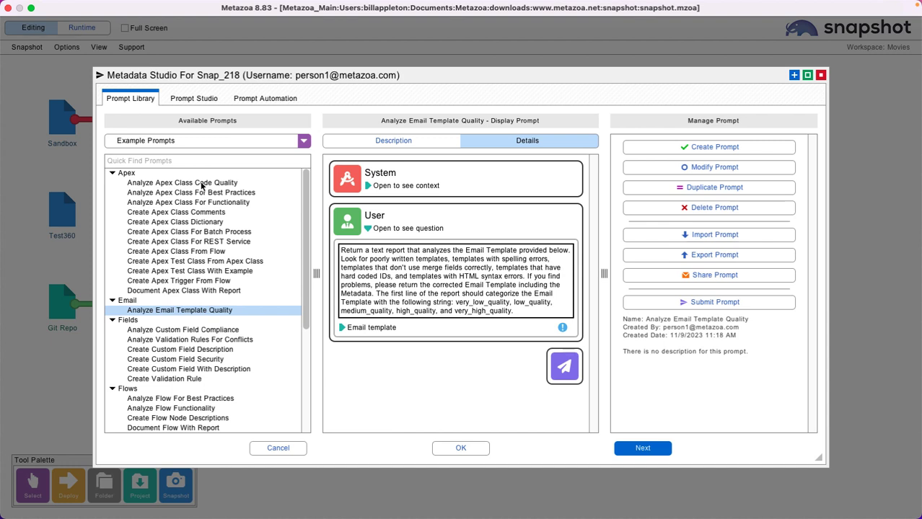
Browse example prompts from Apex Class Code Quality to Role Hierarchy analysis, then close the library.
mouse_move(204, 186)
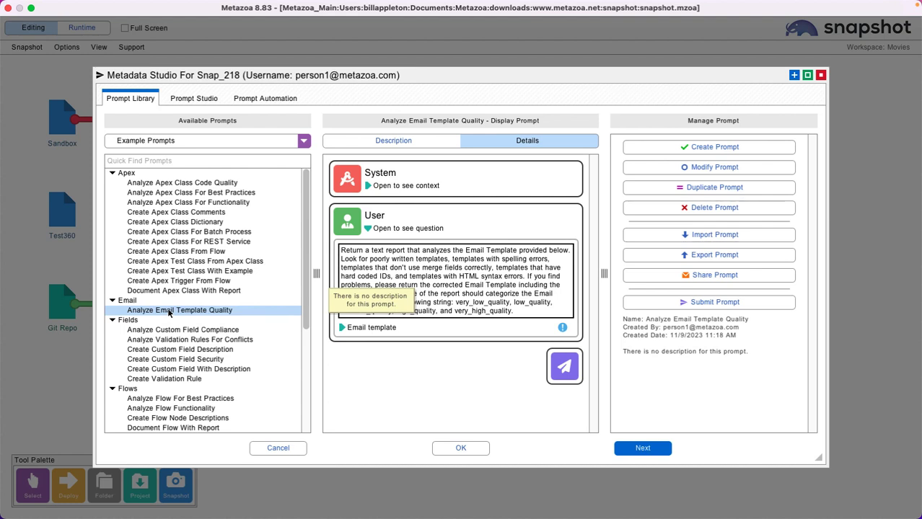
click(176, 182)
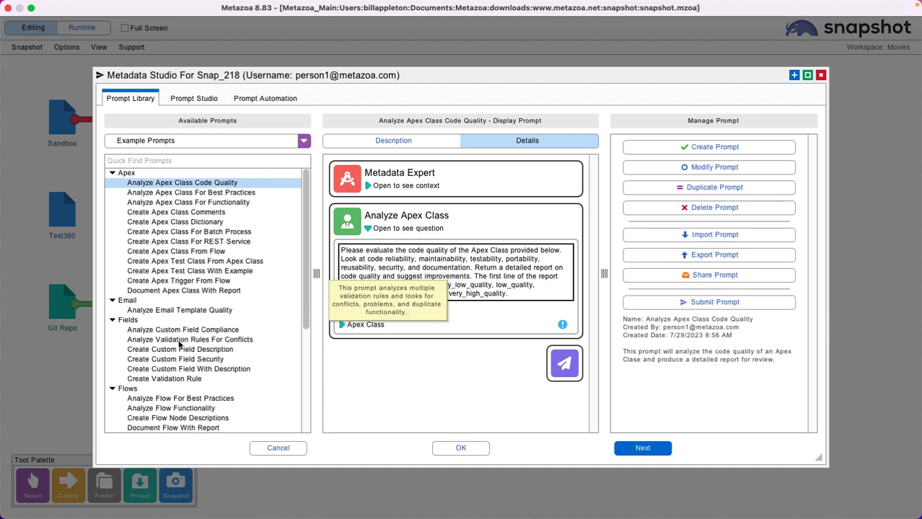
click(174, 420)
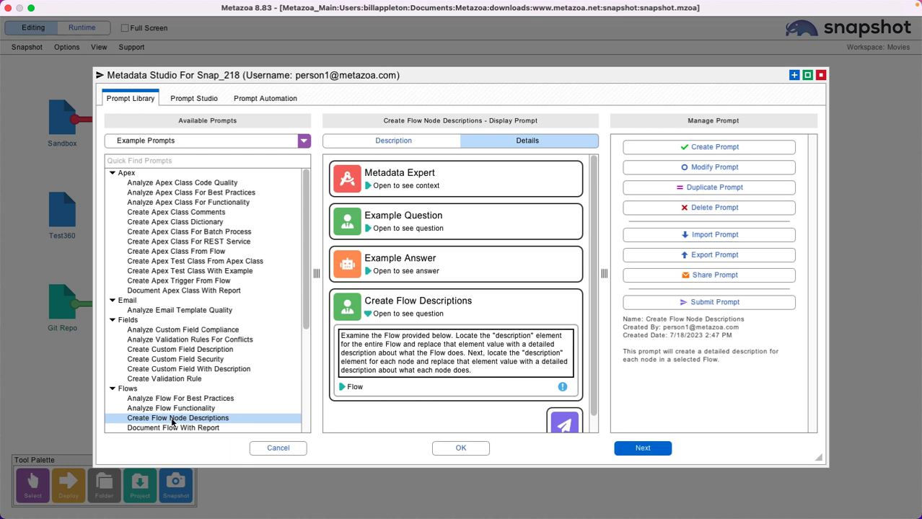
click(200, 360)
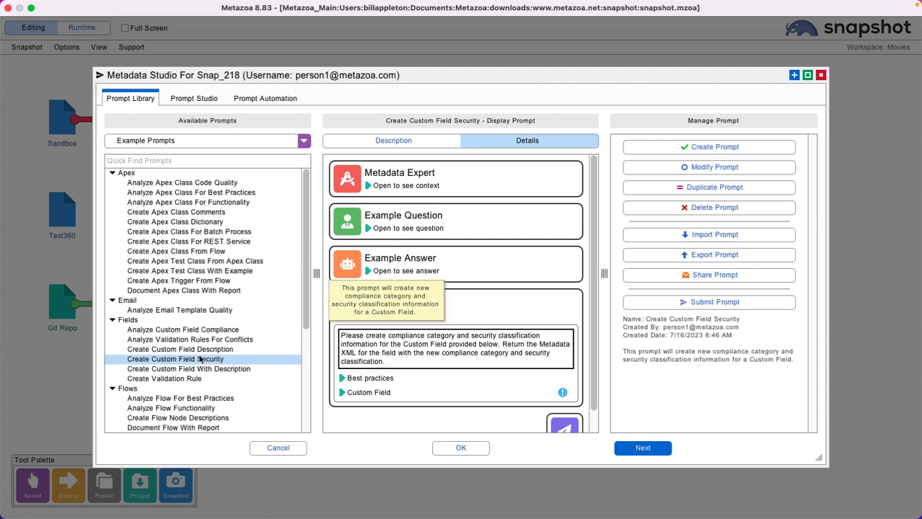
scroll(290, 332, down, 4)
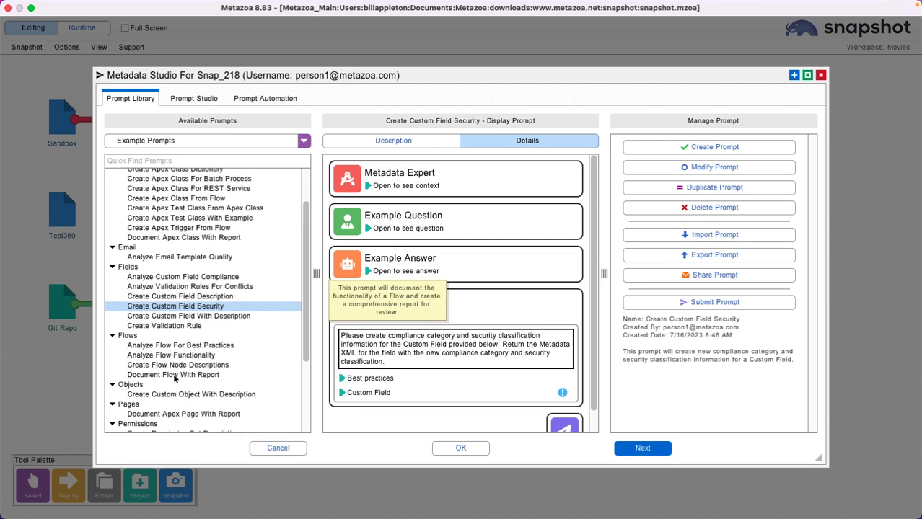
click(173, 375)
mouse_move(264, 376)
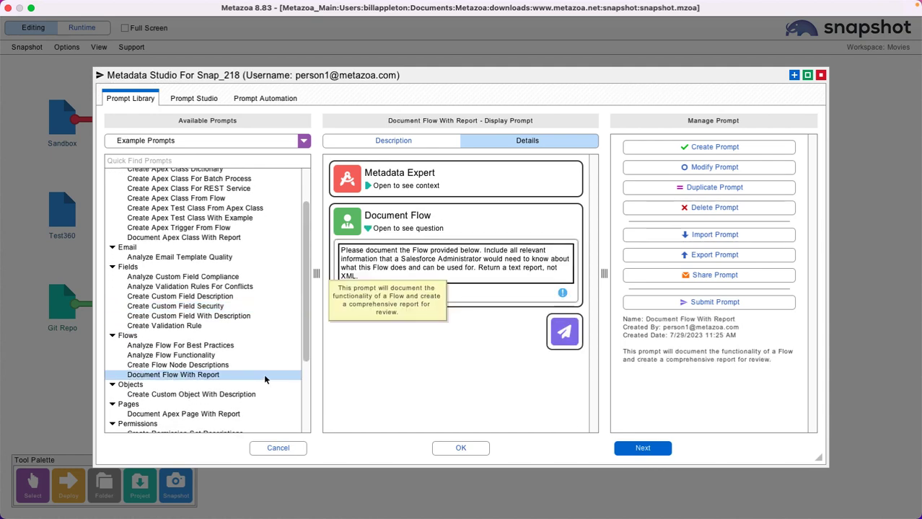
scroll(263, 373, down, 8)
click(267, 339)
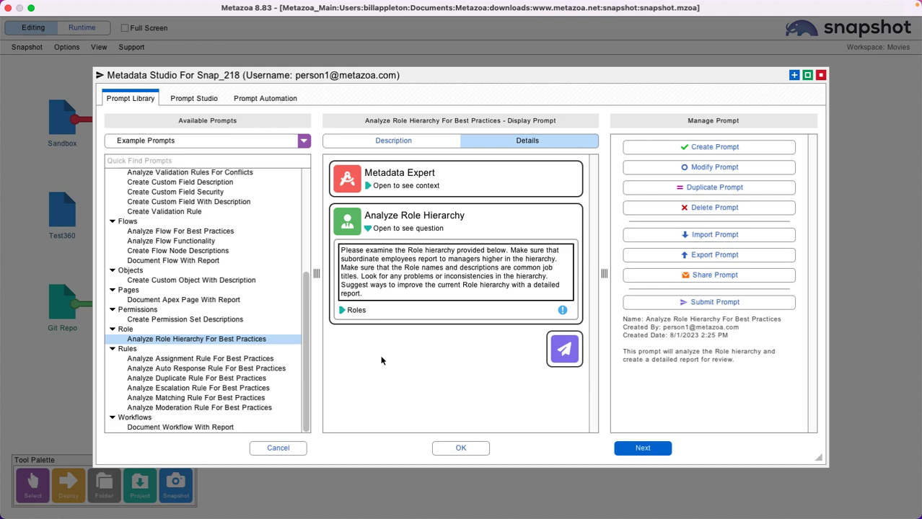
key(Escape)
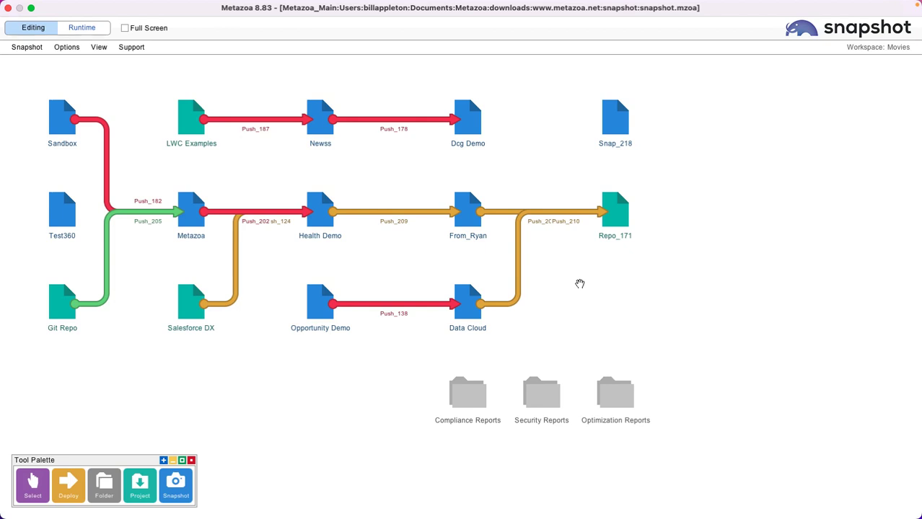